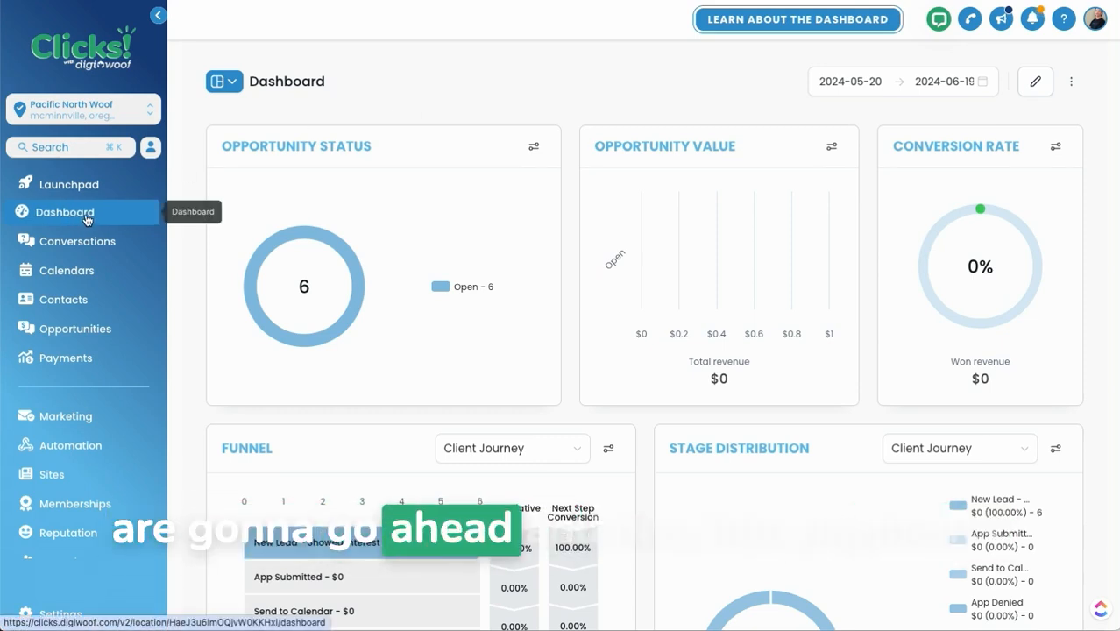
Step: Open the invoice settings for Payments and review the business information and the sender fields of the email configuration
left_click(66, 359)
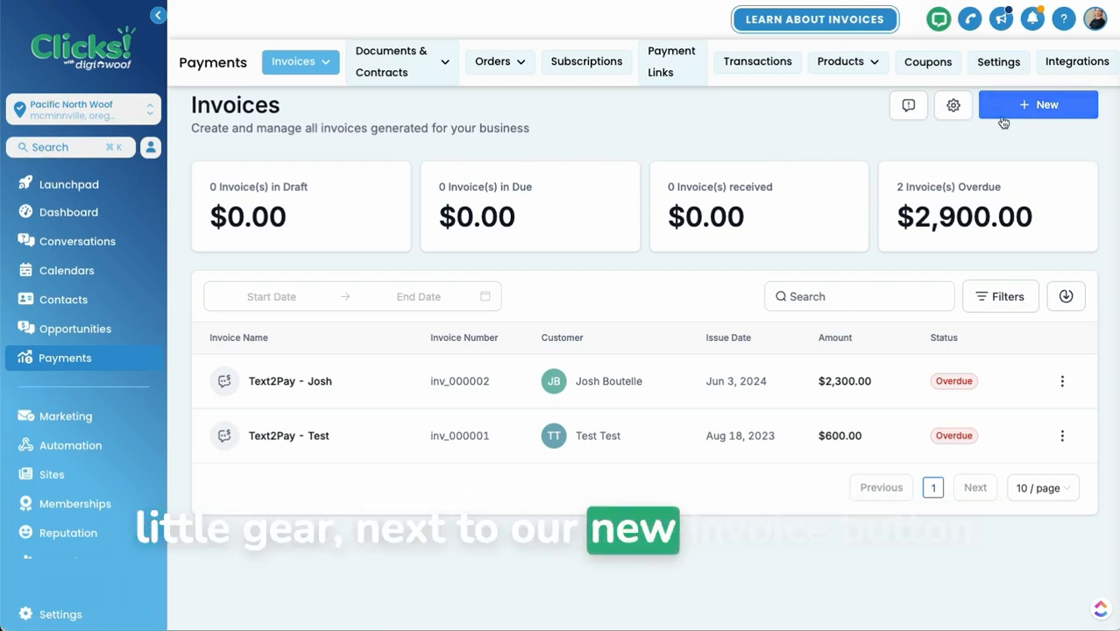
left_click(954, 107)
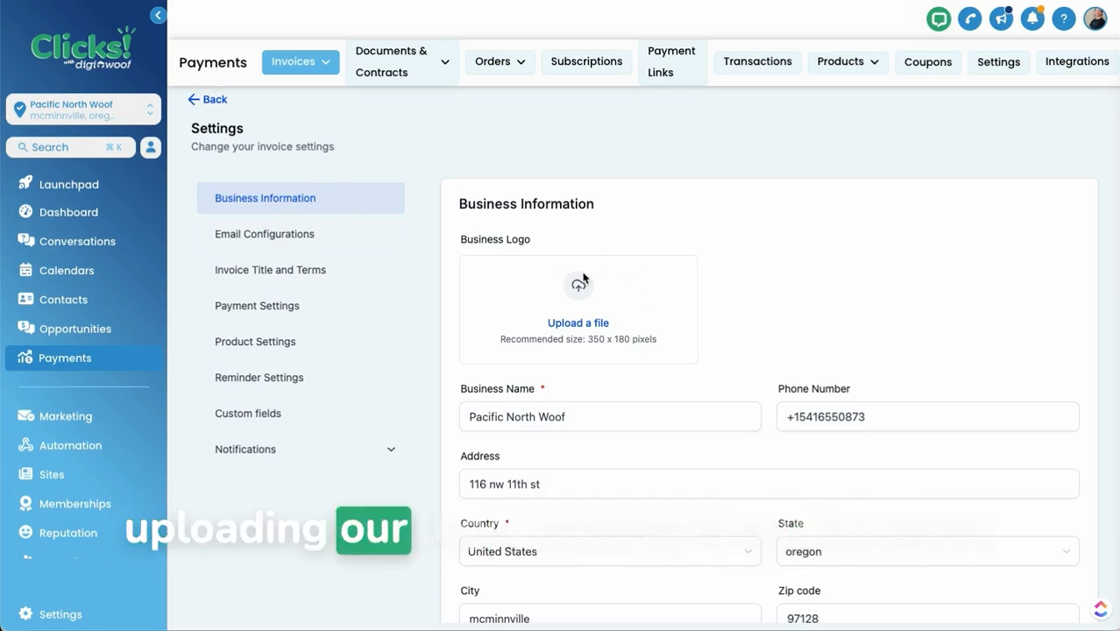
scroll(576, 293, "down", 2)
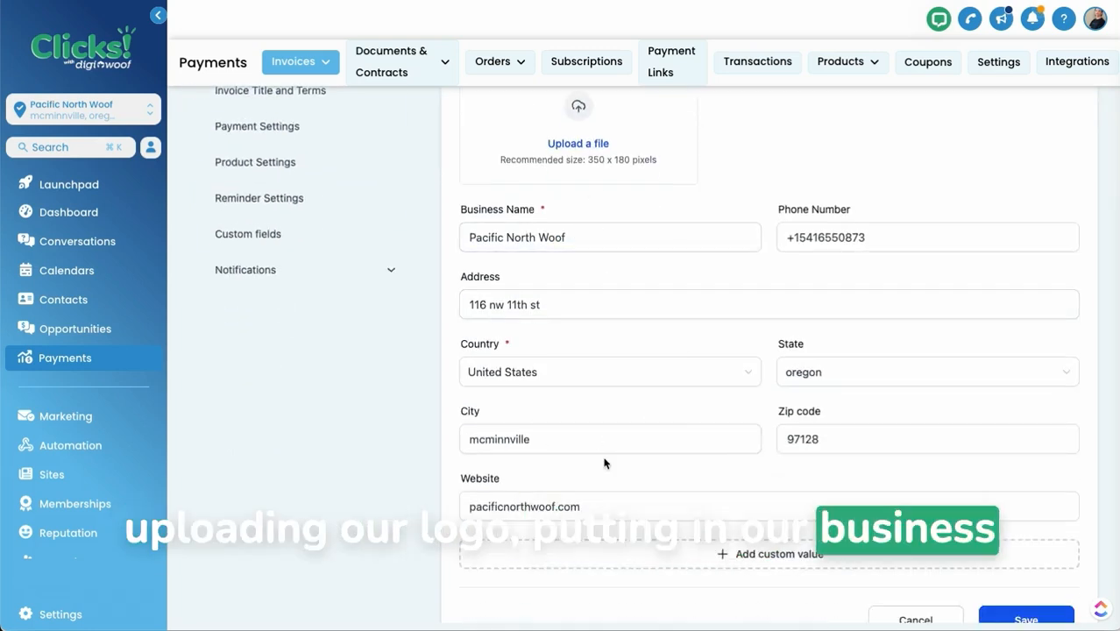
triple_click(593, 311)
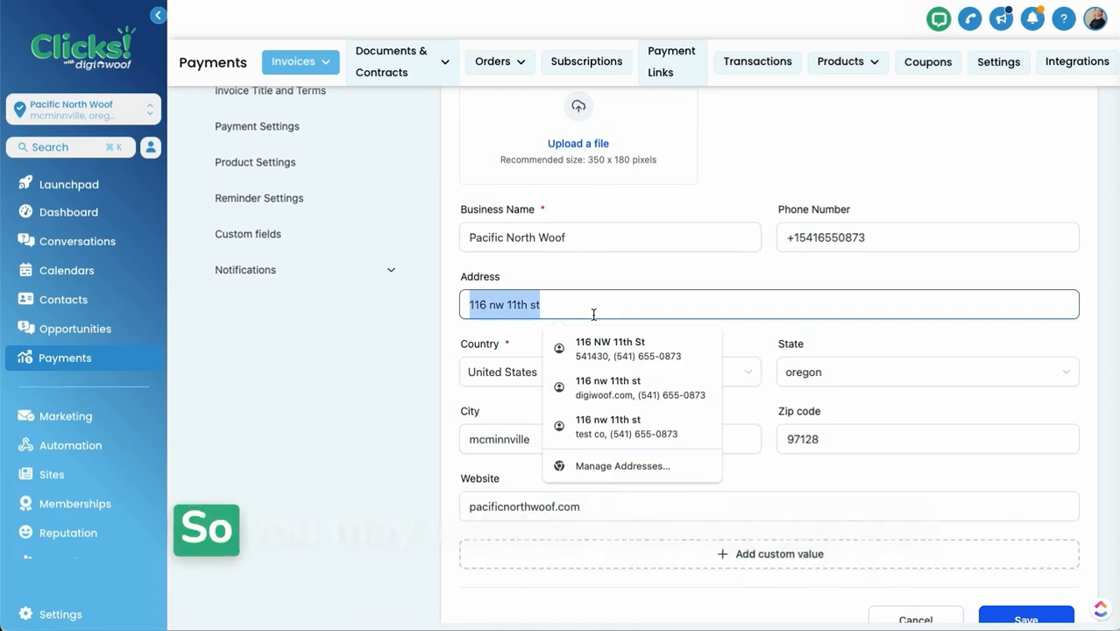
key("BackSpace")
left_click(579, 286)
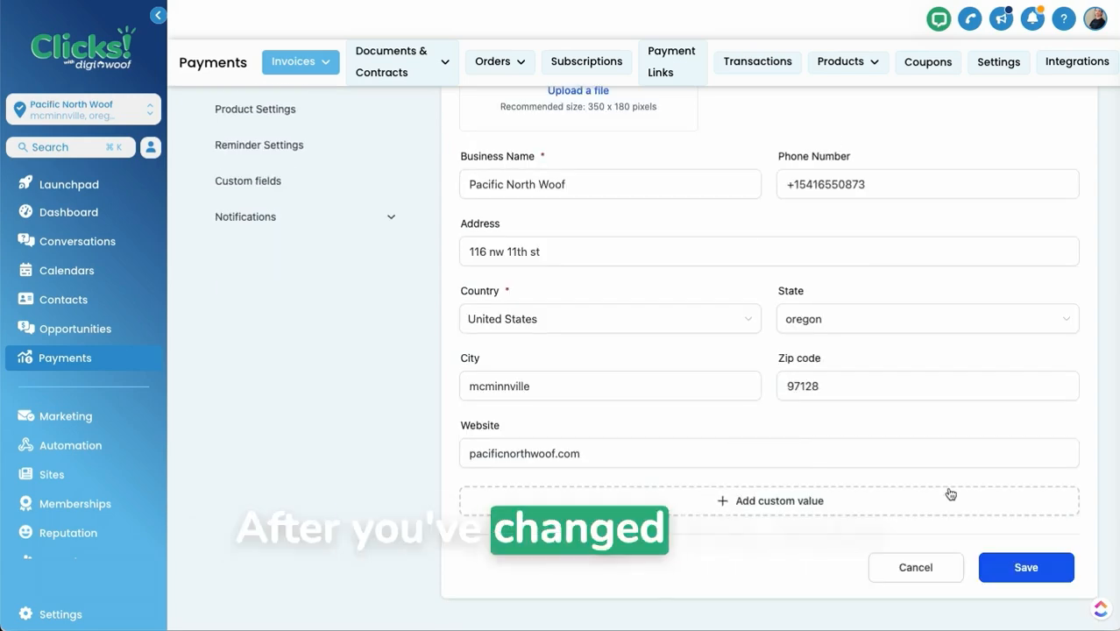
scroll(613, 351, "up", 3)
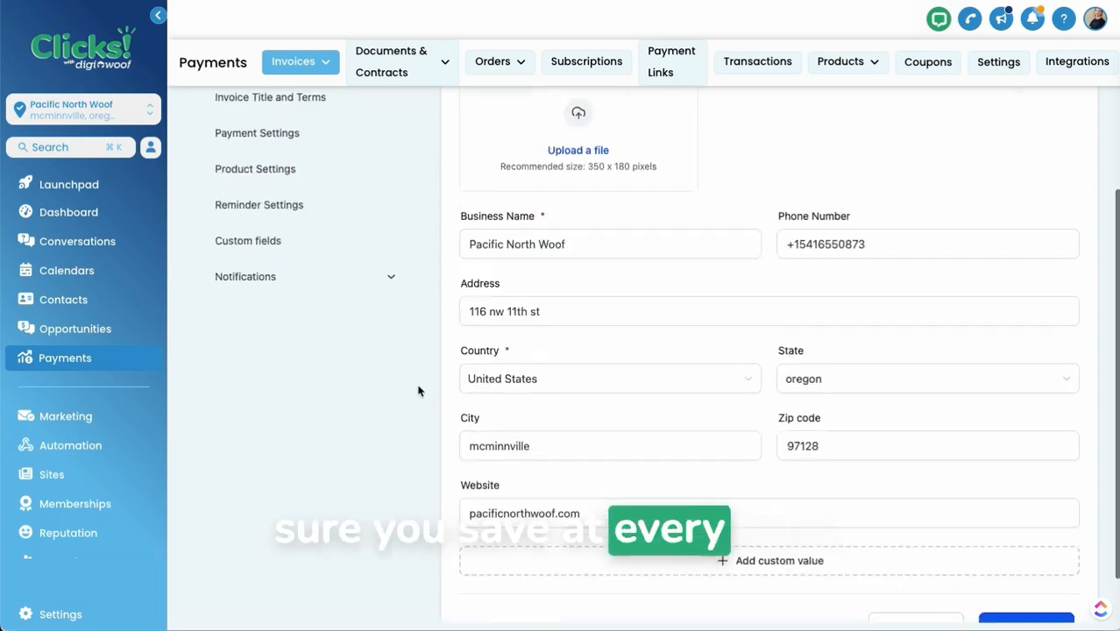
left_click(263, 235)
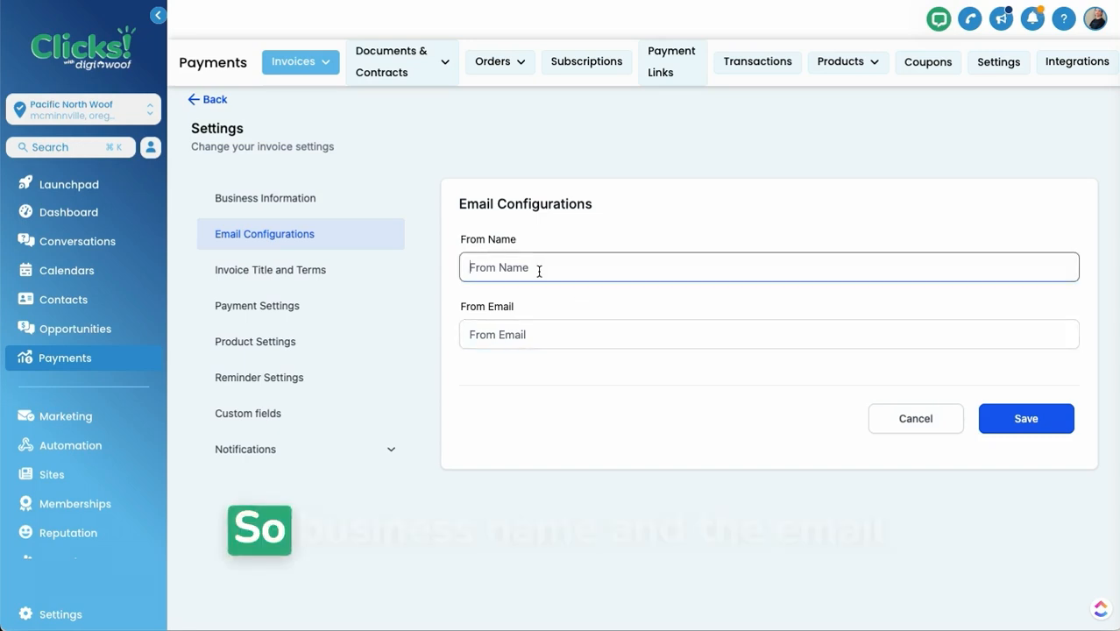
left_click(556, 339)
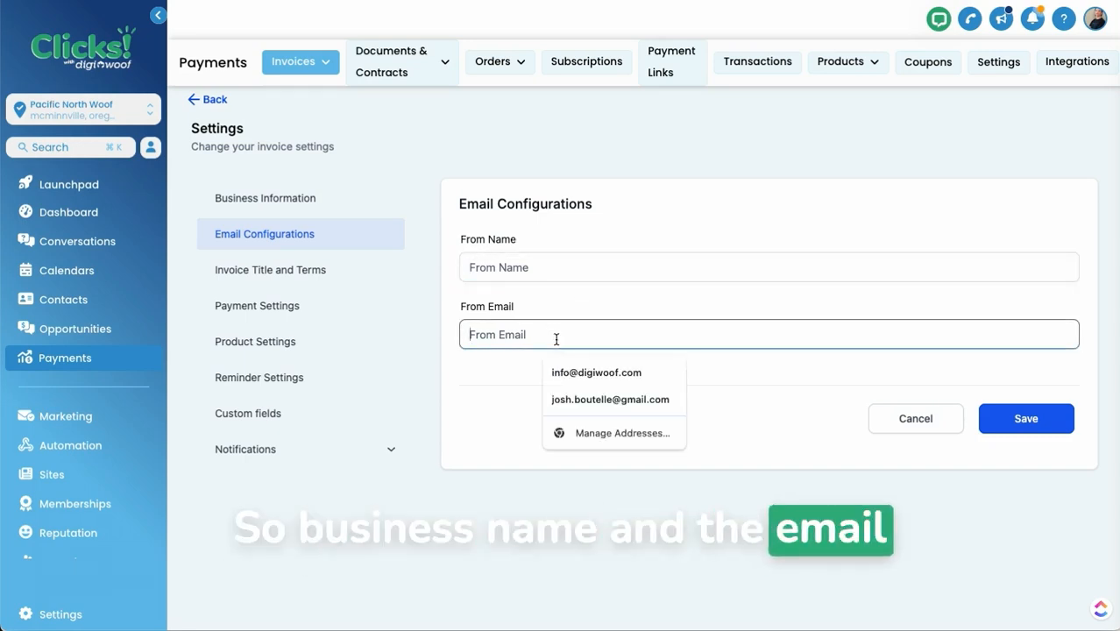
Step: Start the default invoice terms with the greeting "Hi {{ invoice.customer.first_name }},"
left_click(253, 272)
left_click(554, 270)
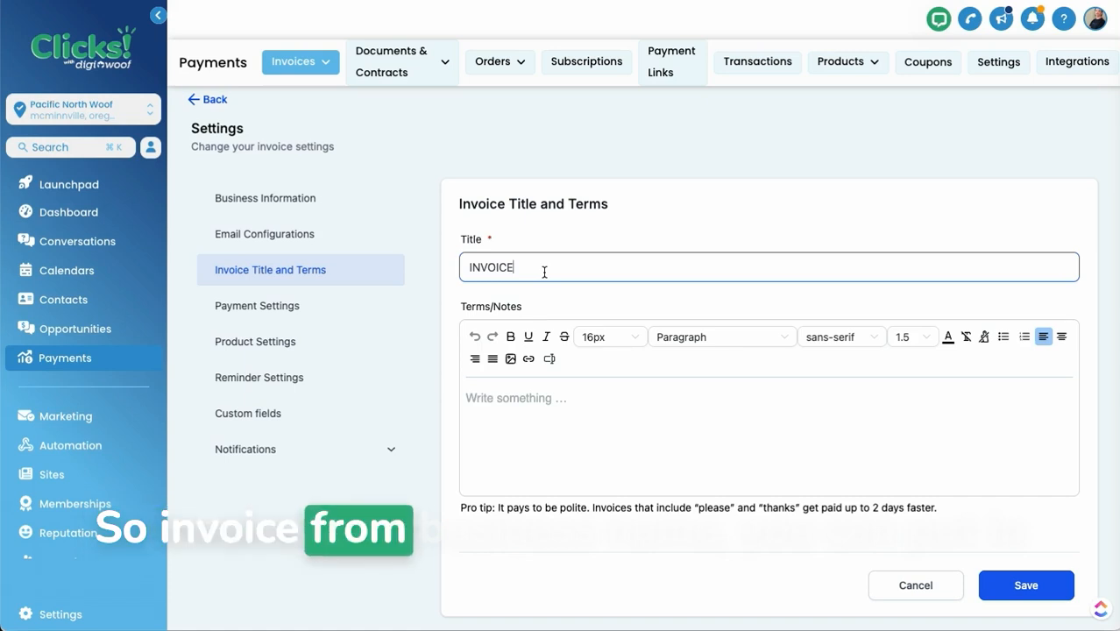
left_click(543, 423)
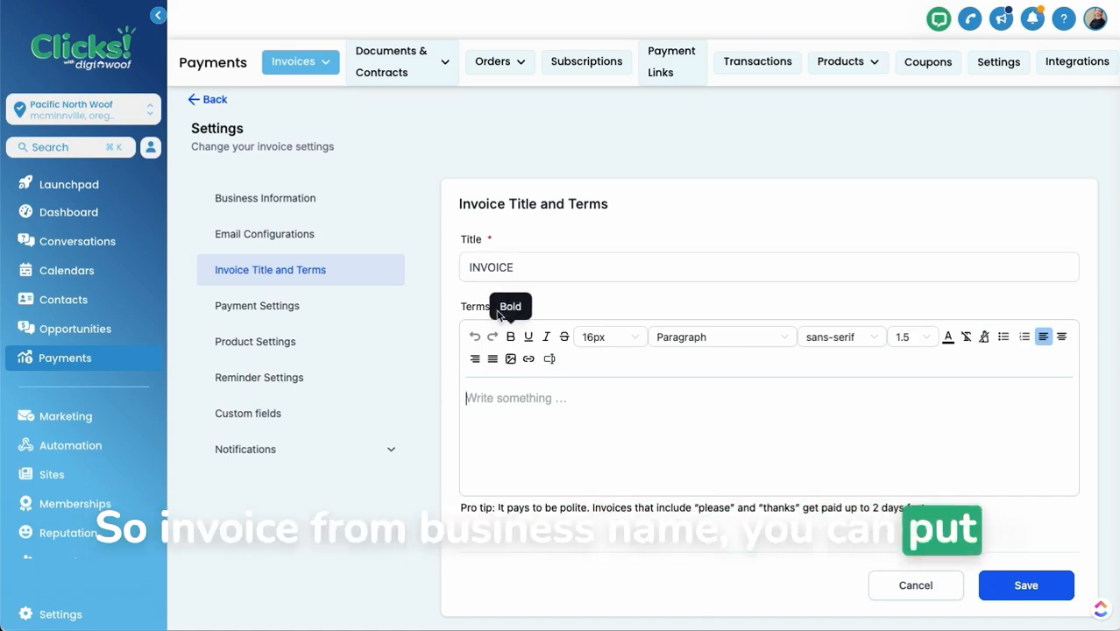
type("Hi {{ invoice.customer.first_name }}")
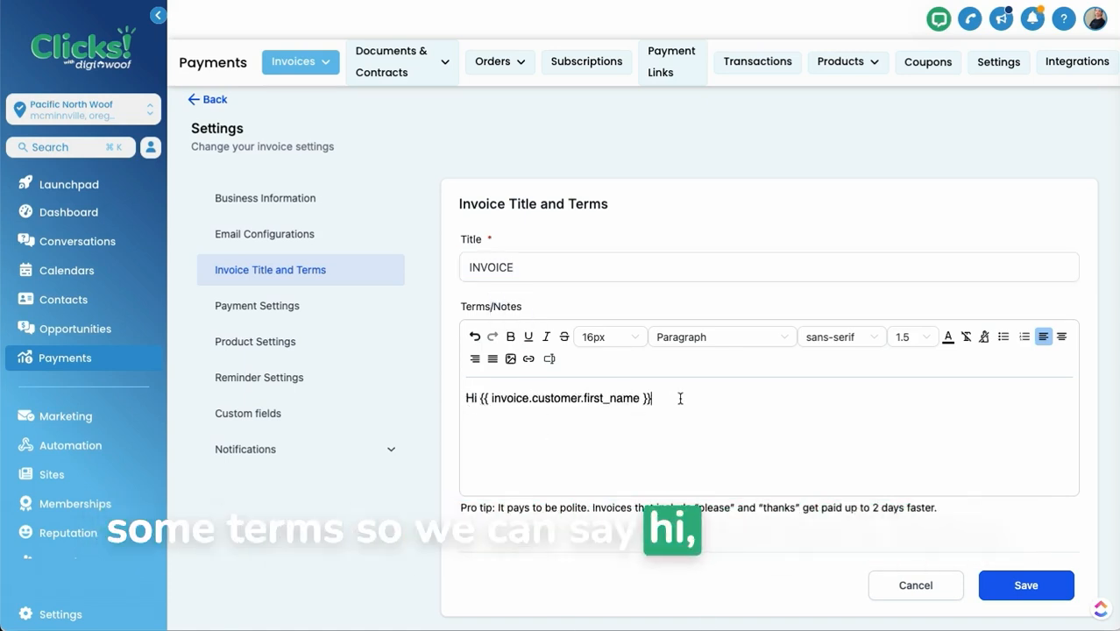
type(",")
key("Return")
Step: Add "Thank you so much for being a client. We're" below the greeting and save the invoice title and terms
type("Thank you so muc")
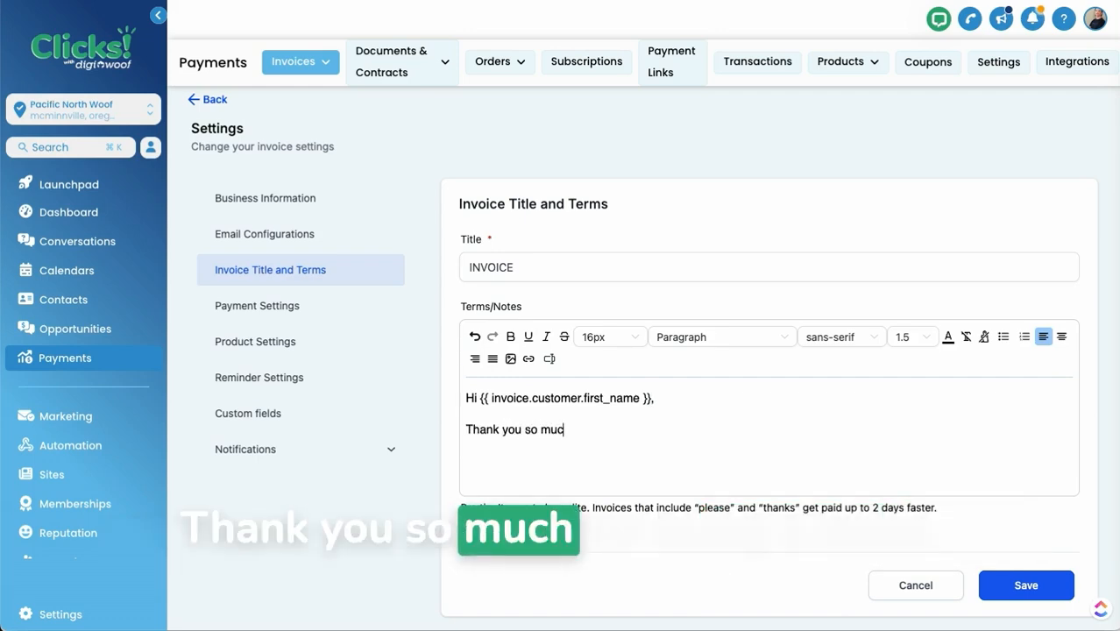
type("h for being a client. We'r")
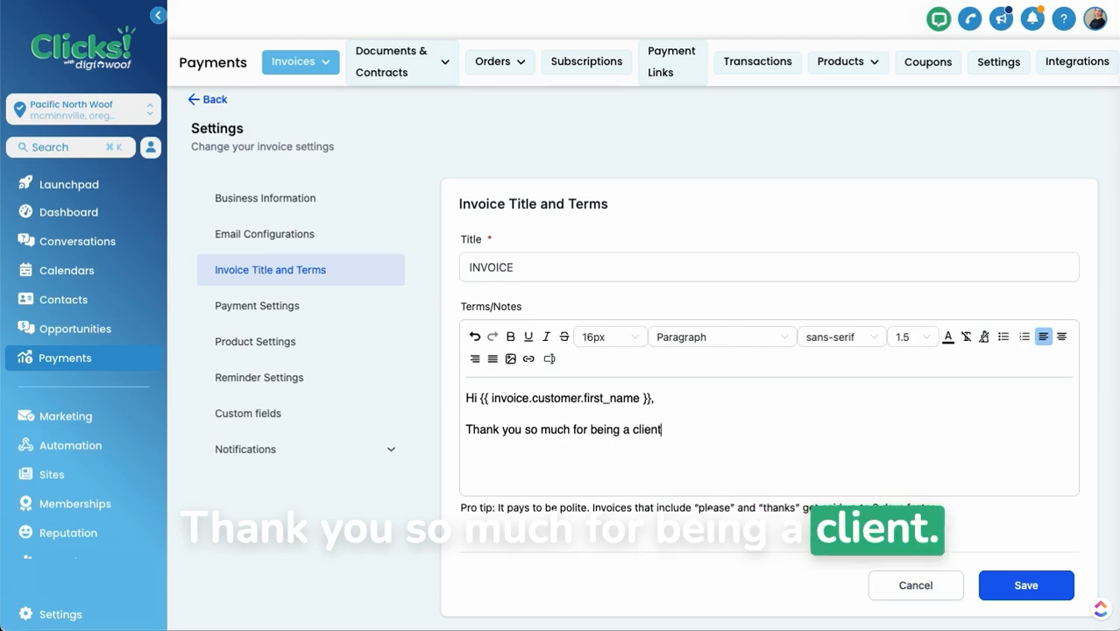
key("BackSpace")
key("BackSpace")
key("BackSpace")
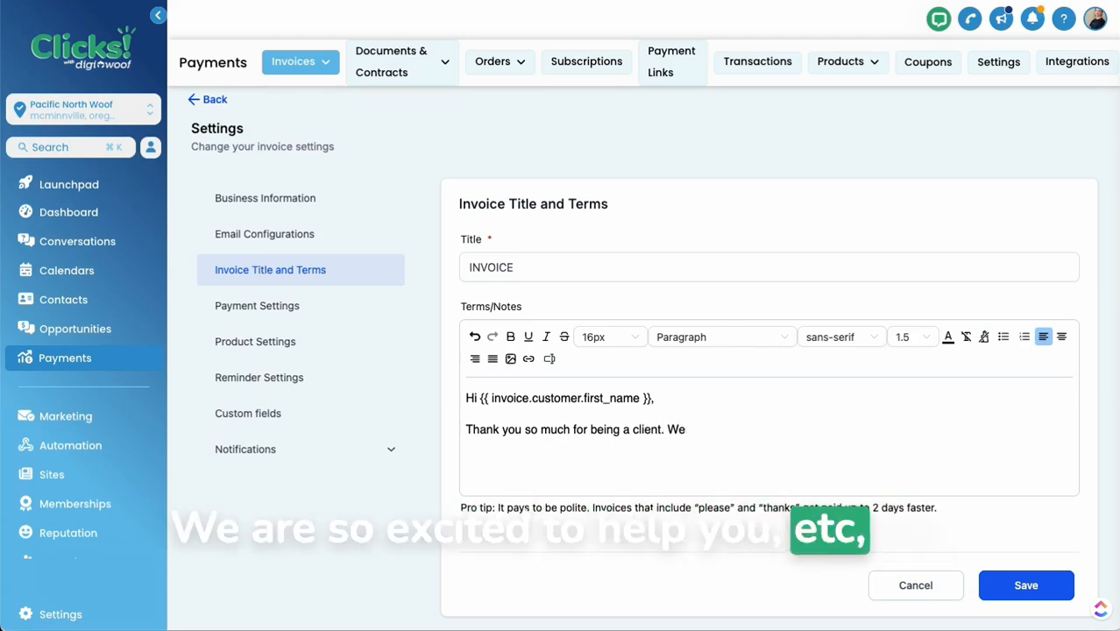
type("'re")
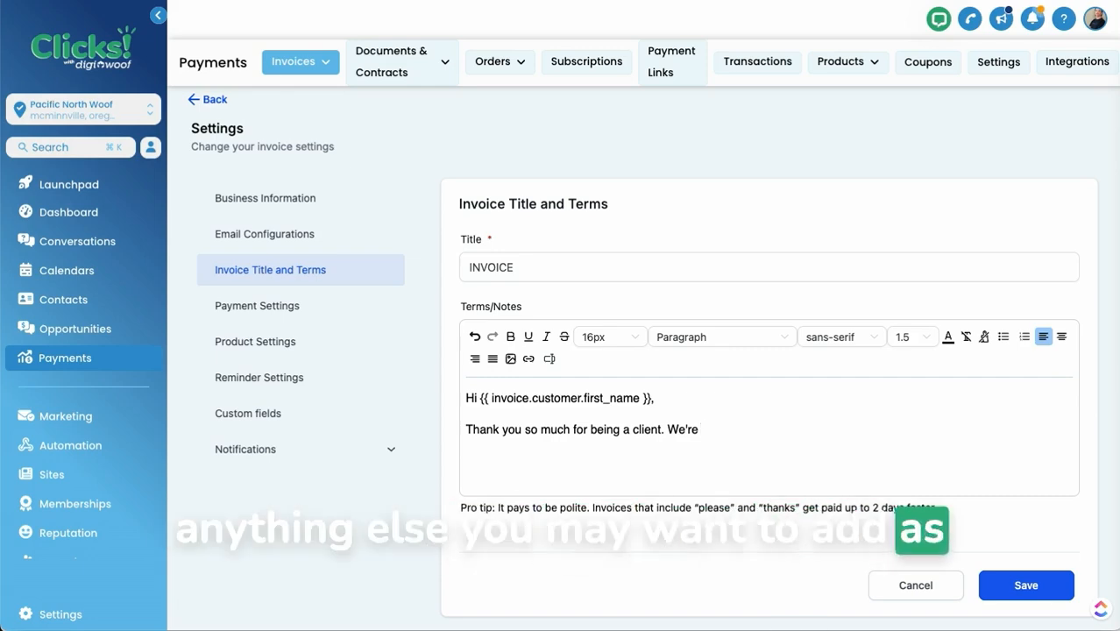
left_click(1024, 583)
Step: Try allowing partial payments in the payment settings, turn the option back off and save
left_click(310, 306)
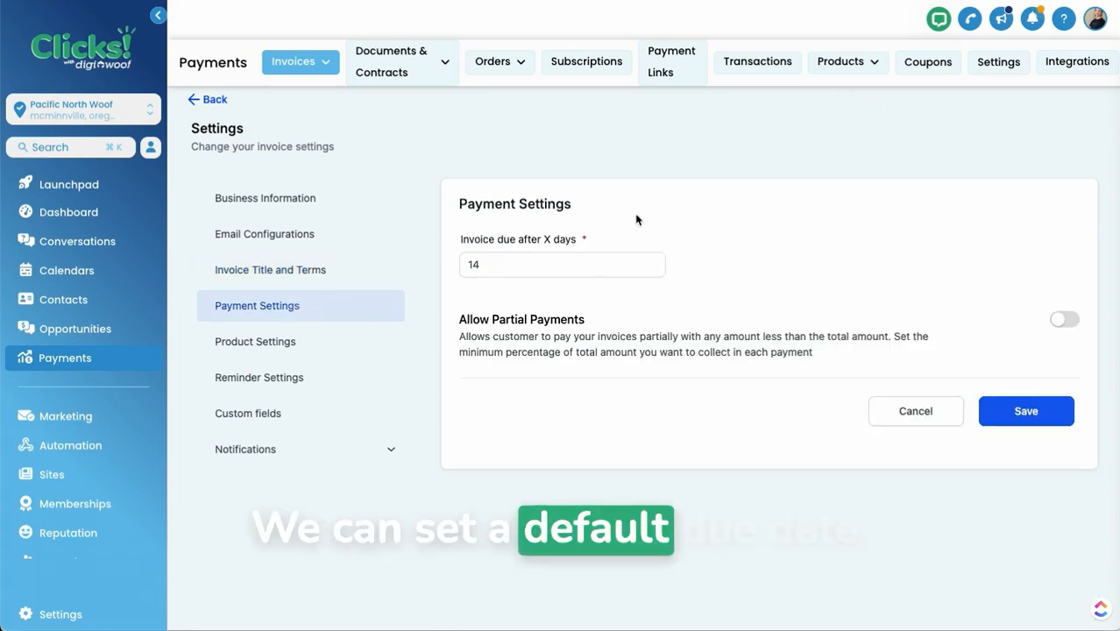
double_click(520, 277)
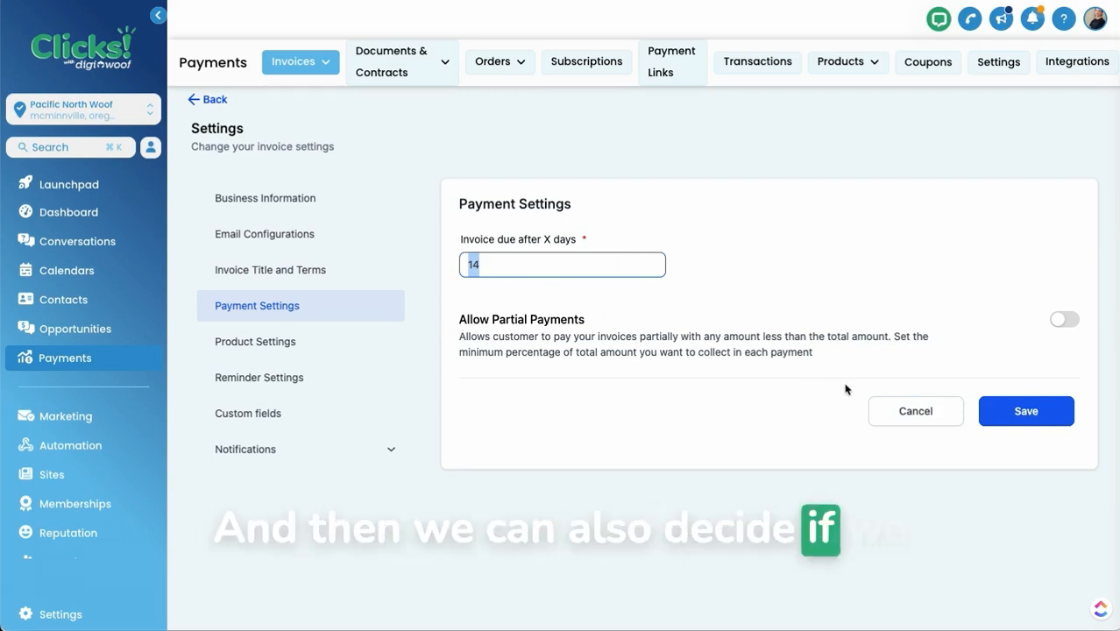
left_click(1062, 324)
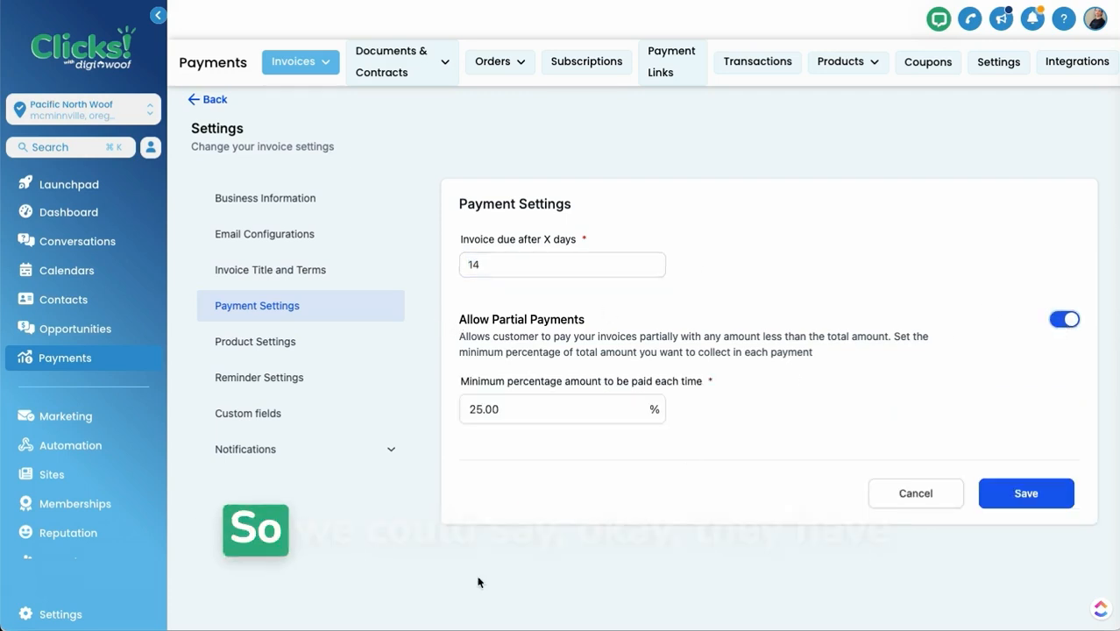
left_click(545, 410)
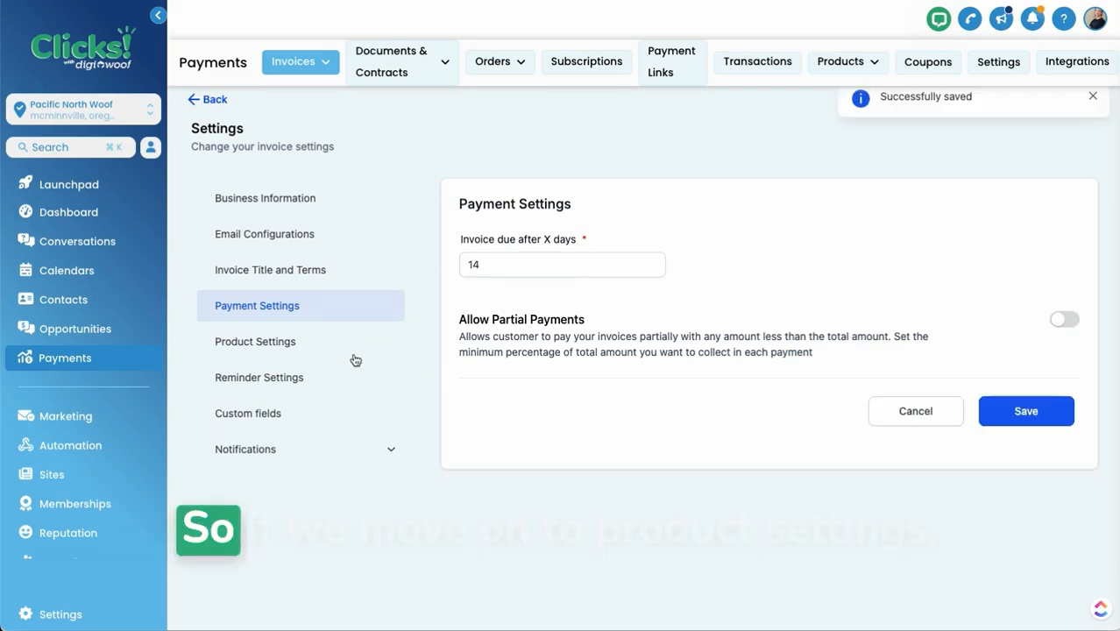
Step: Check the product settings and enable Reminder 1 in the invoice reminder settings
left_click(272, 343)
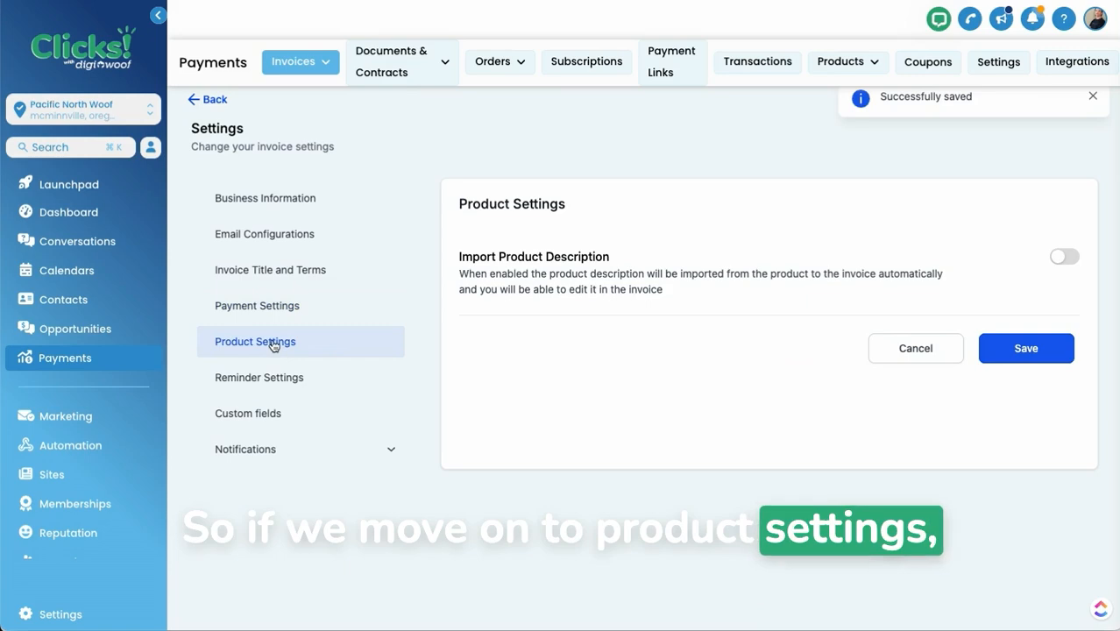
left_click(252, 381)
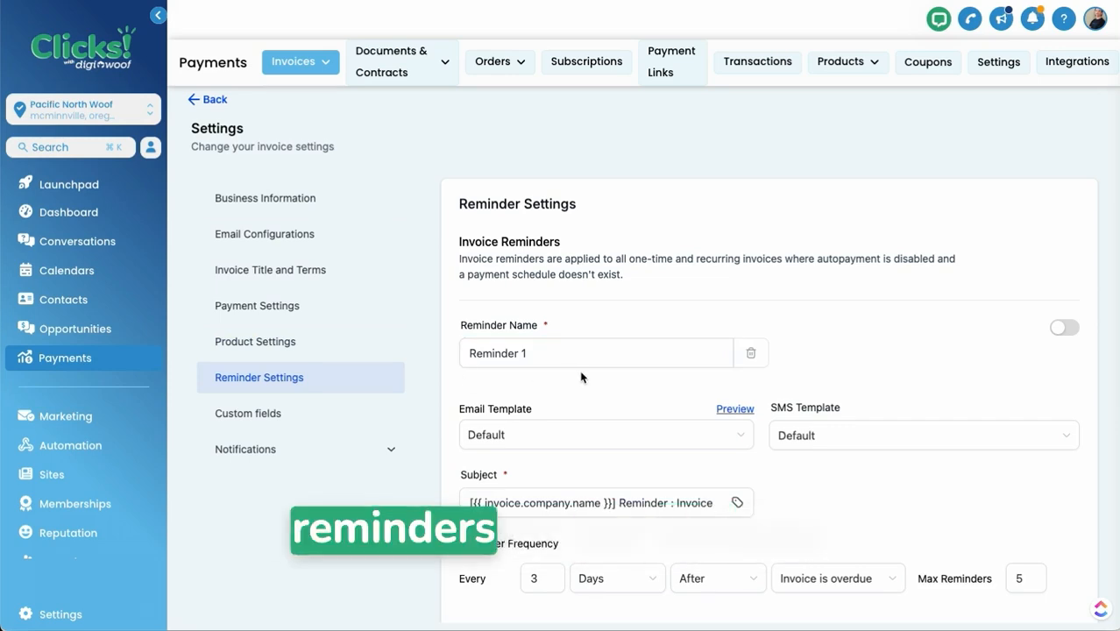
scroll(580, 377, "down", 3)
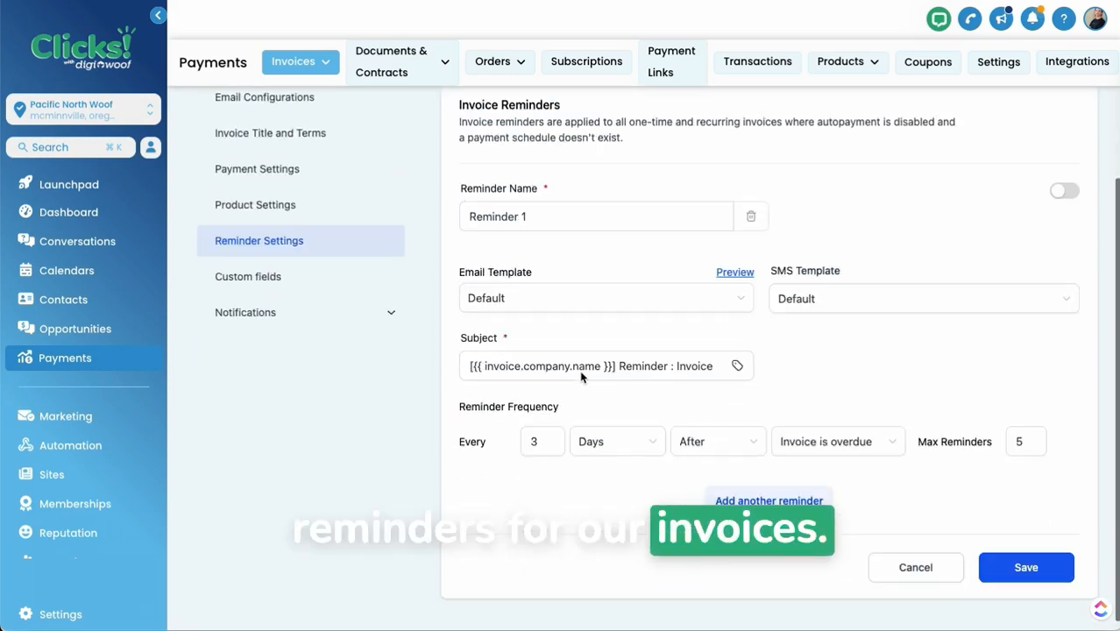
left_click(1066, 191)
left_click(813, 392)
Step: Preview the default email template of Reminder 1, check its reminder frequency and save the reminder settings
left_click(594, 300)
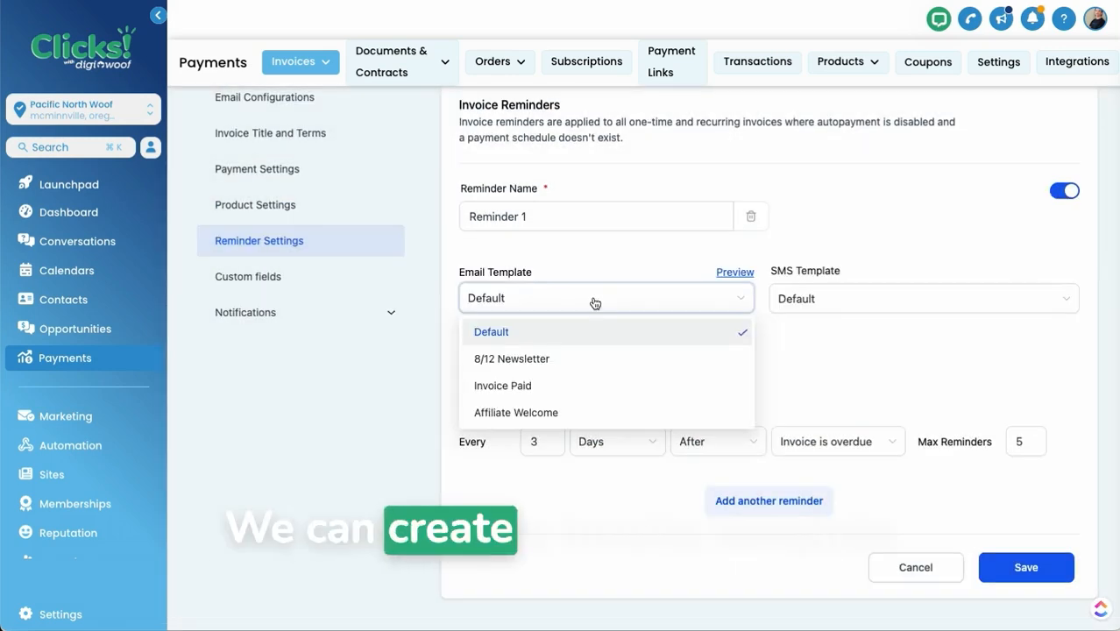
left_click(736, 272)
left_click(736, 272)
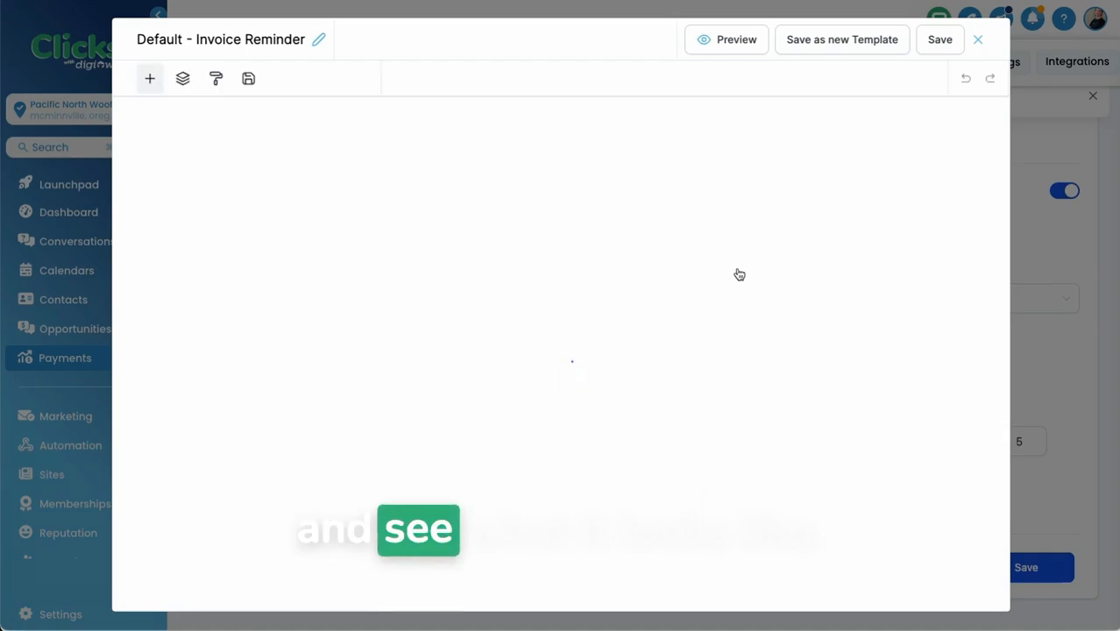
left_click(791, 272)
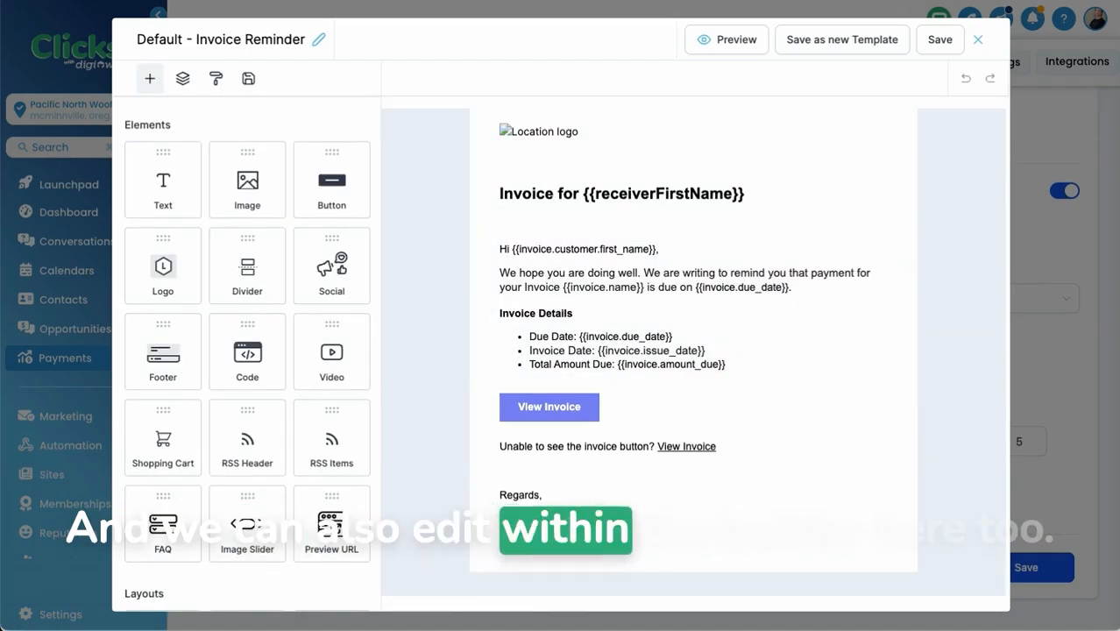
left_click(977, 41)
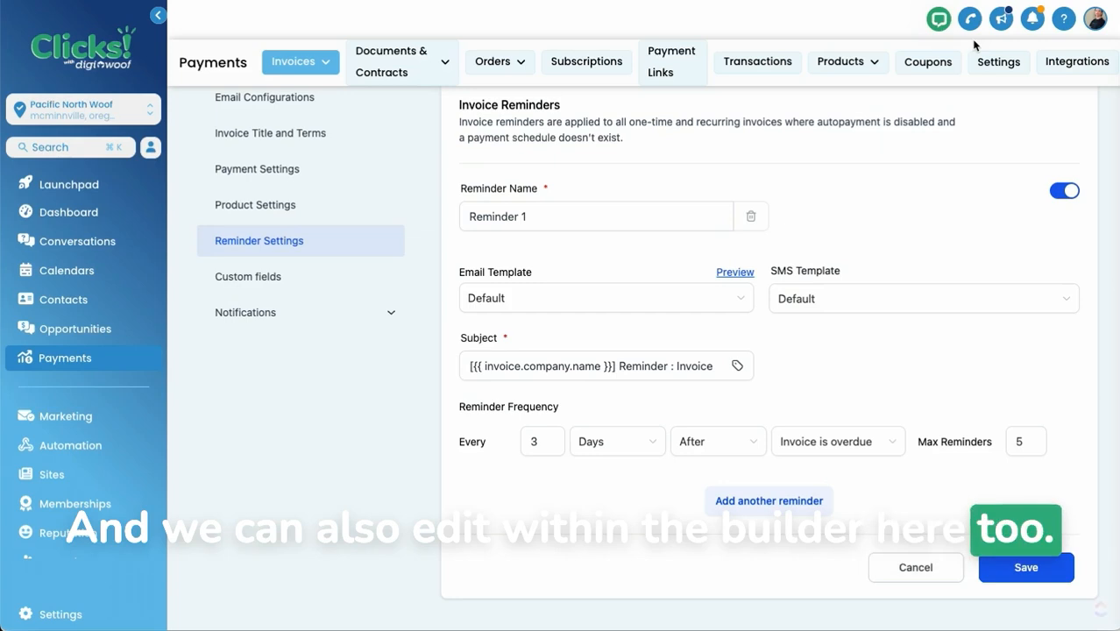
left_click(556, 447)
key("Tab")
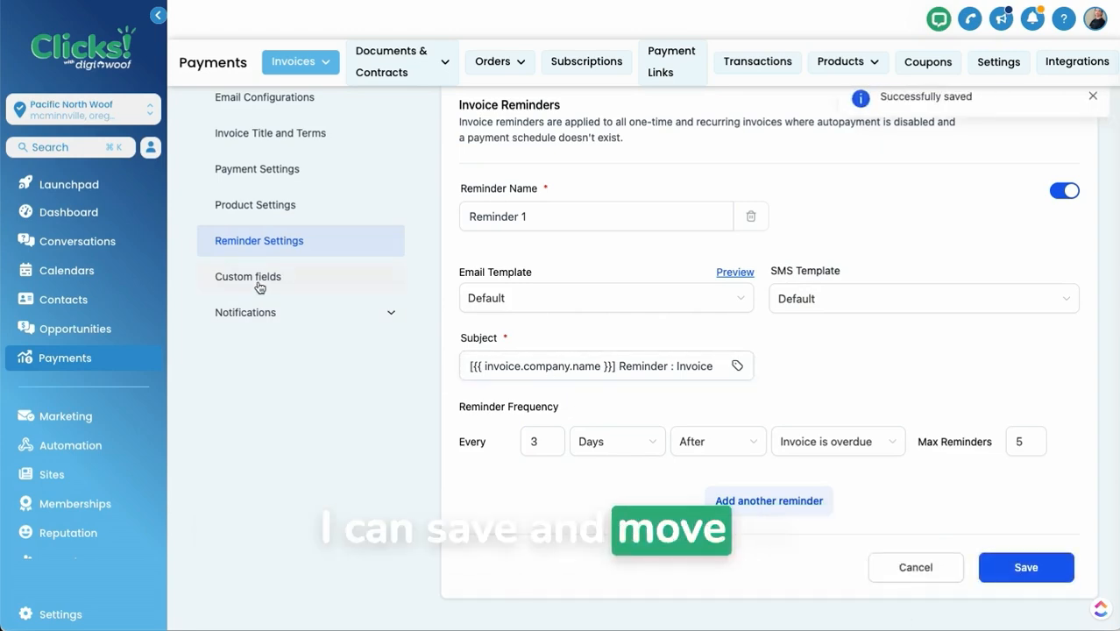
Step: Review the invoice custom fields and the customer and team notification settings
left_click(248, 277)
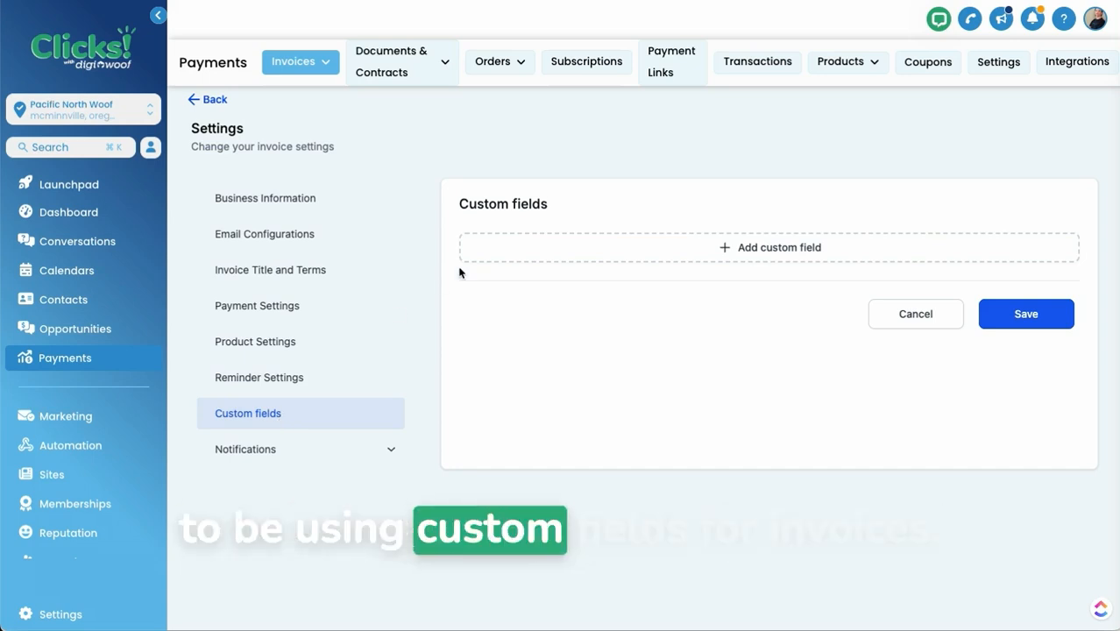
left_click(298, 450)
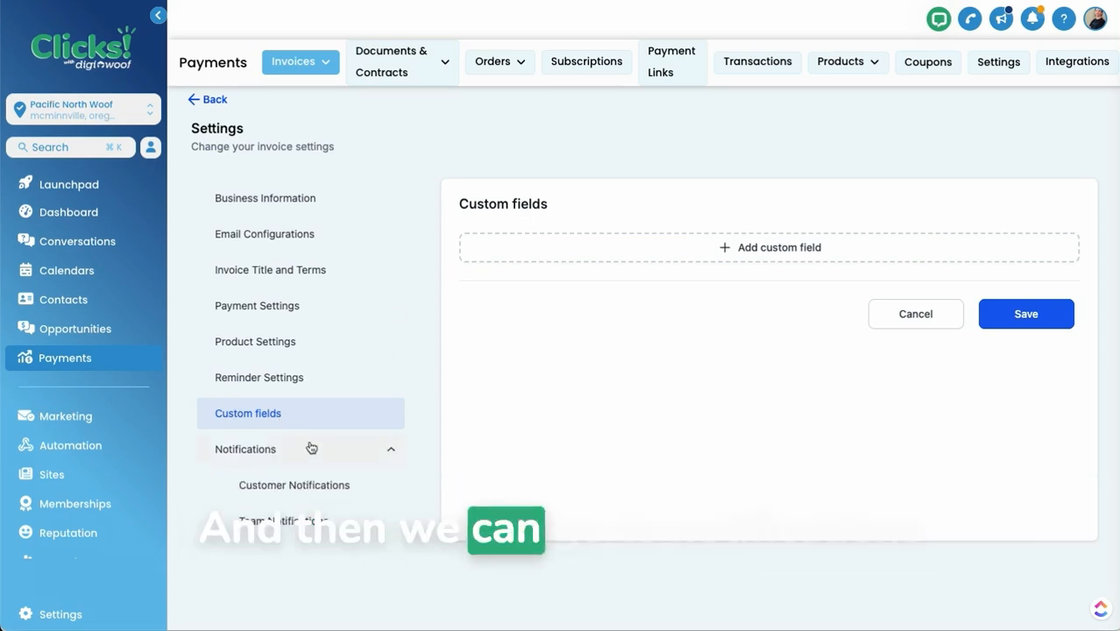
left_click(293, 486)
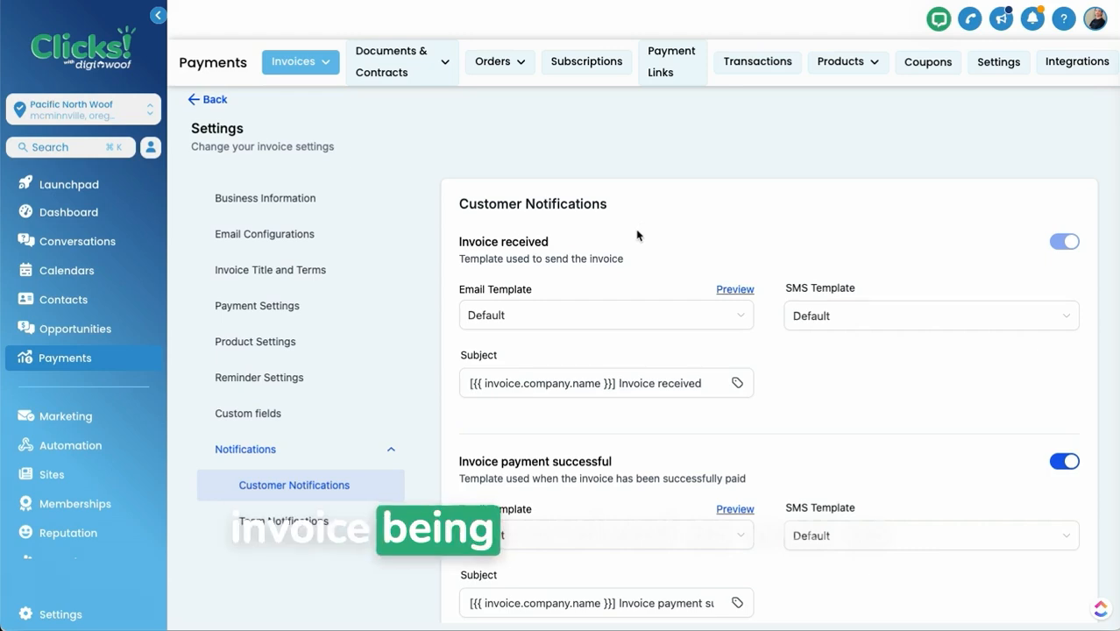
scroll(709, 368, "down", 3)
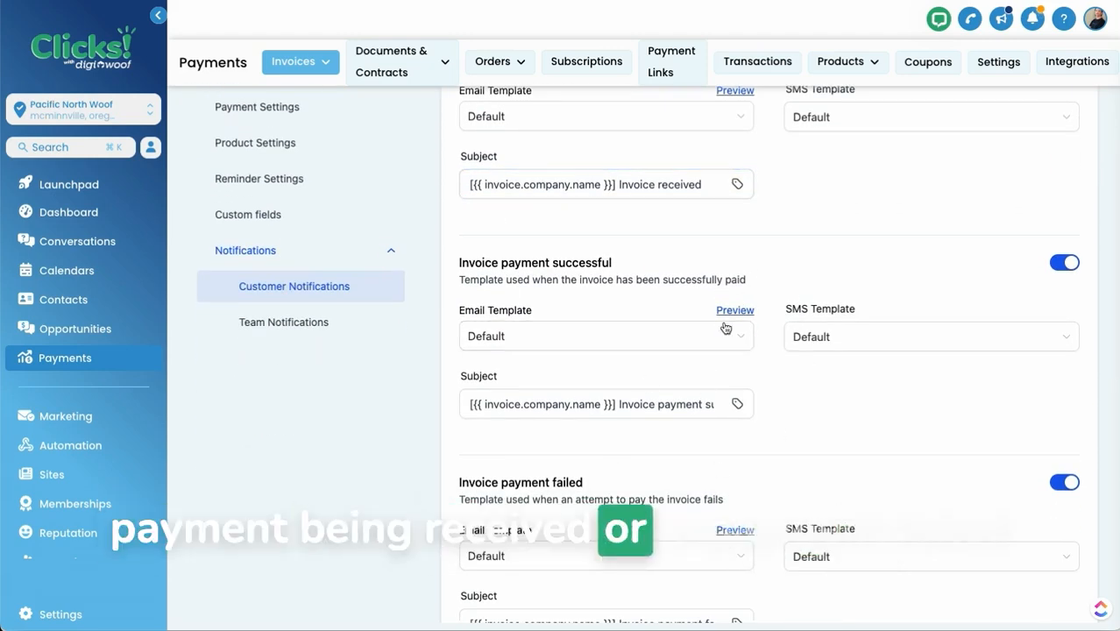
scroll(745, 359, "down", 5)
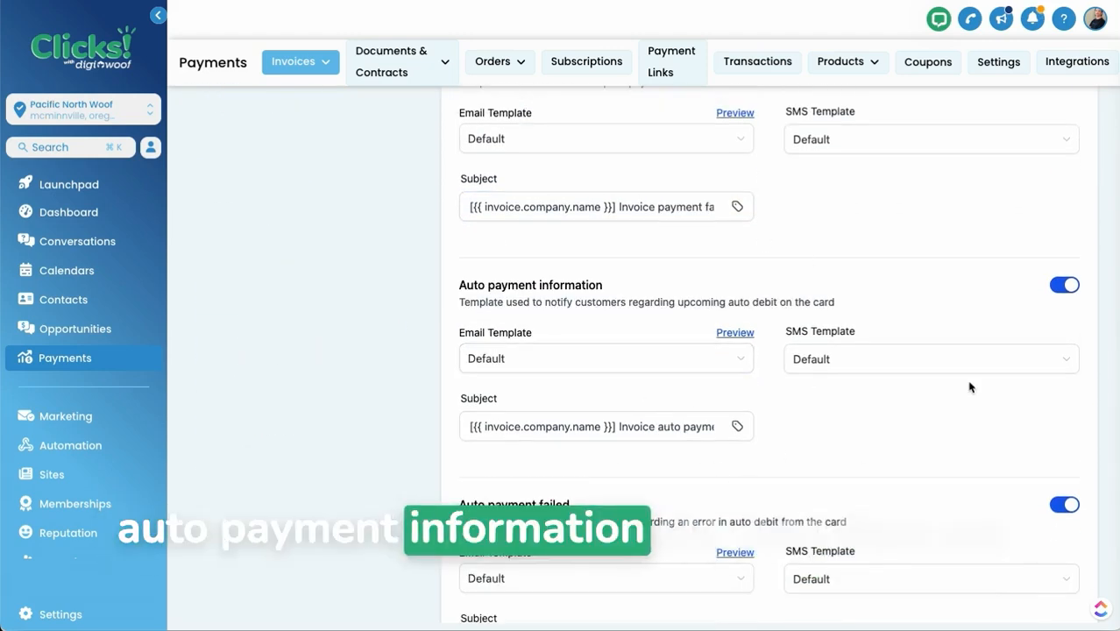
scroll(969, 385, "down", 2)
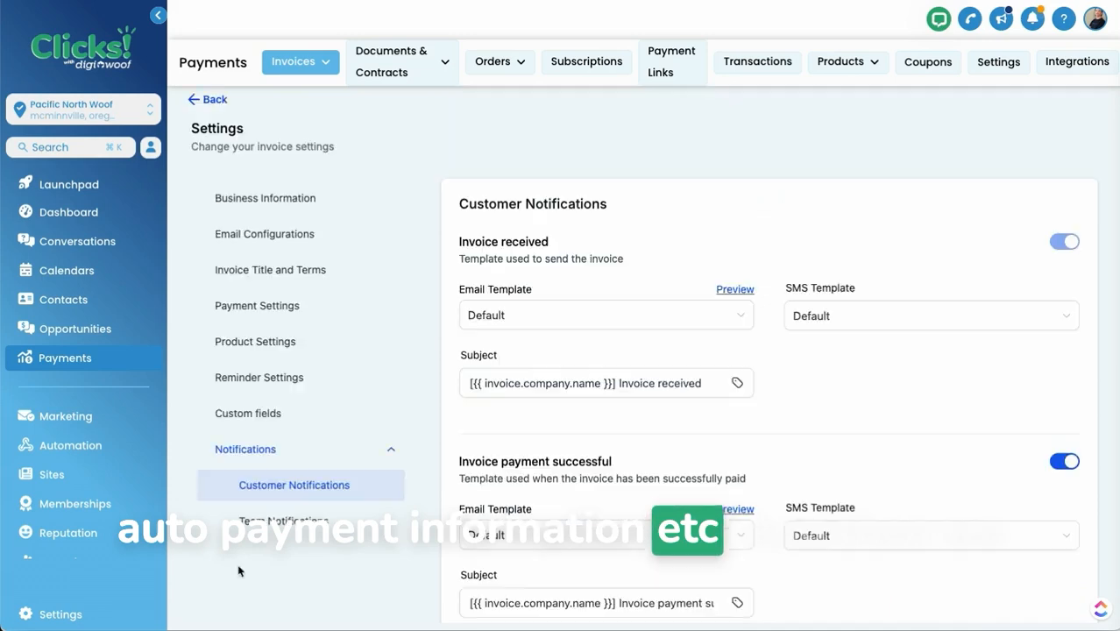
left_click(311, 524)
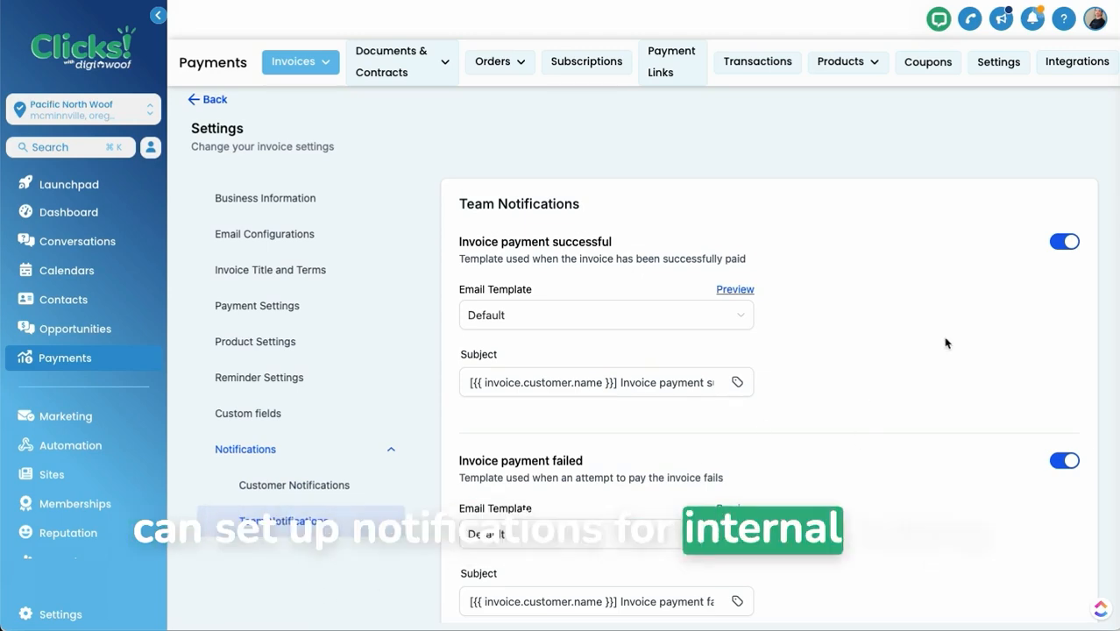
scroll(945, 343, "down", 7)
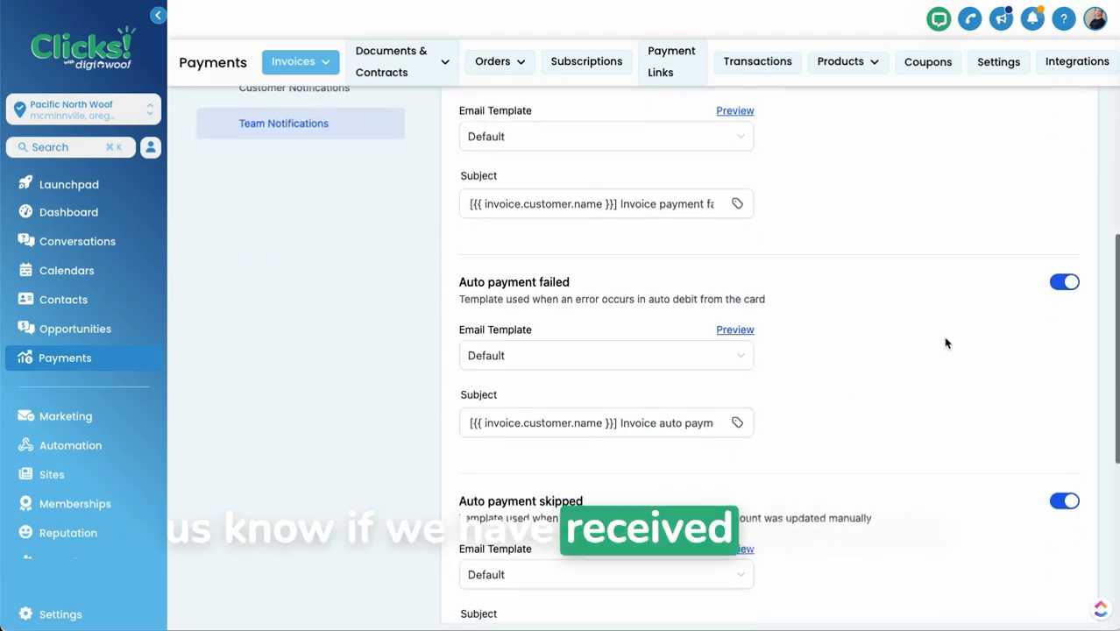
Step: Leave the invoice settings and open the list of invoice templates
scroll(945, 342, "up", 7)
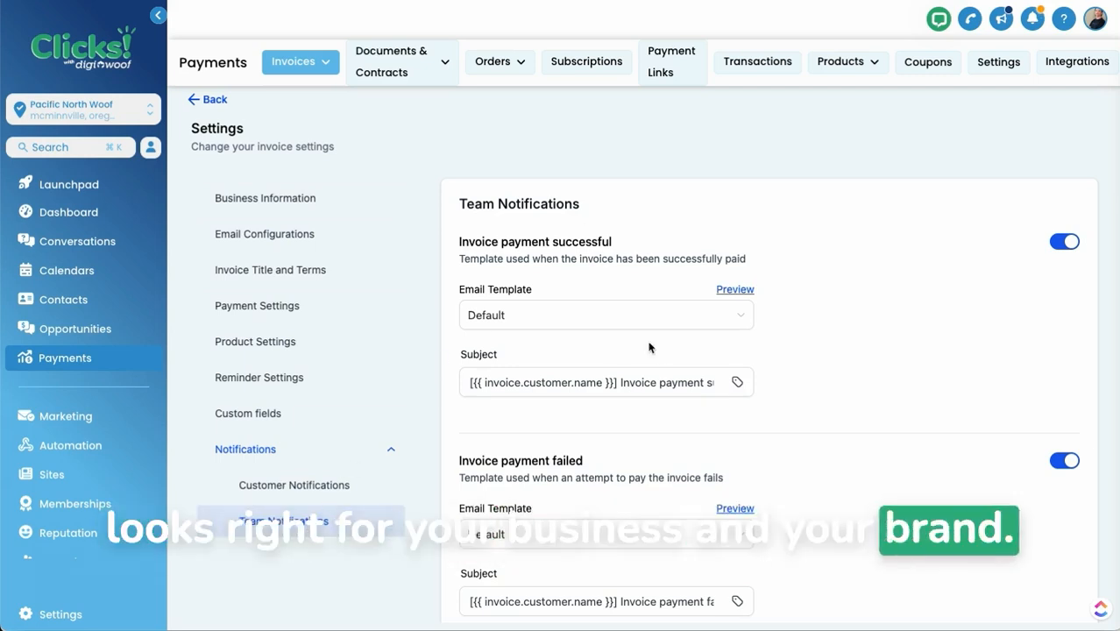
left_click(208, 103)
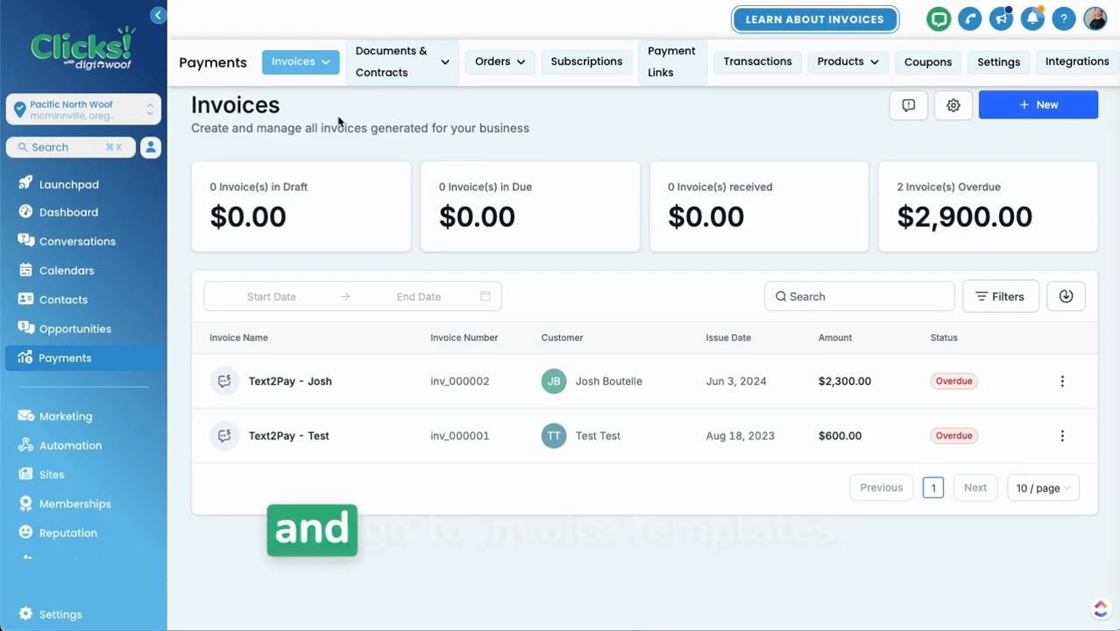
mouse_move(311, 68)
left_click(258, 158)
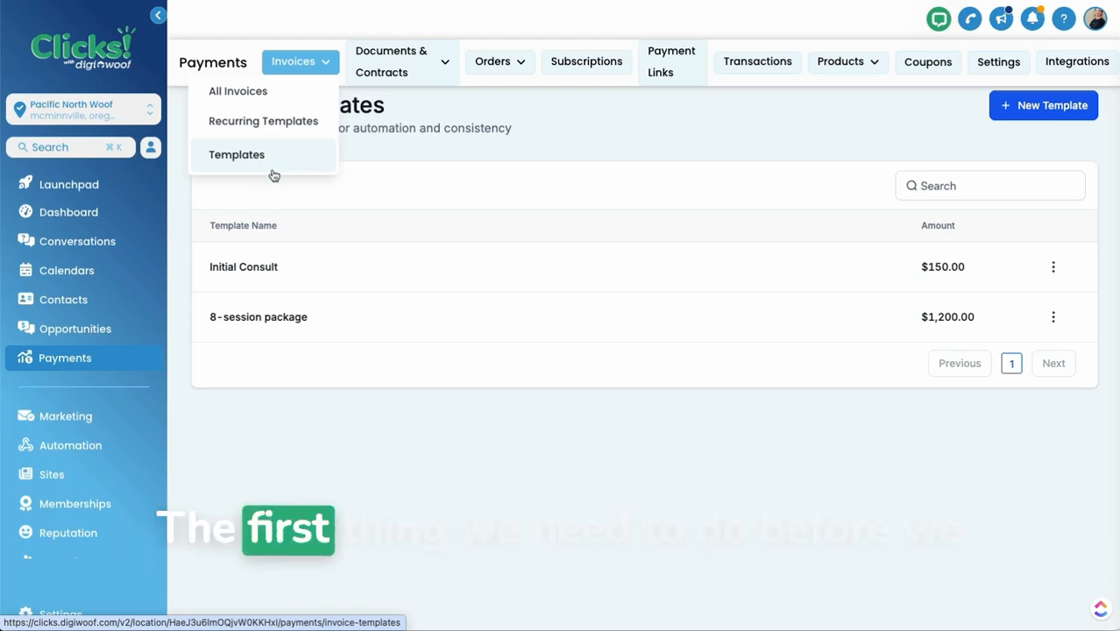
left_click(250, 154)
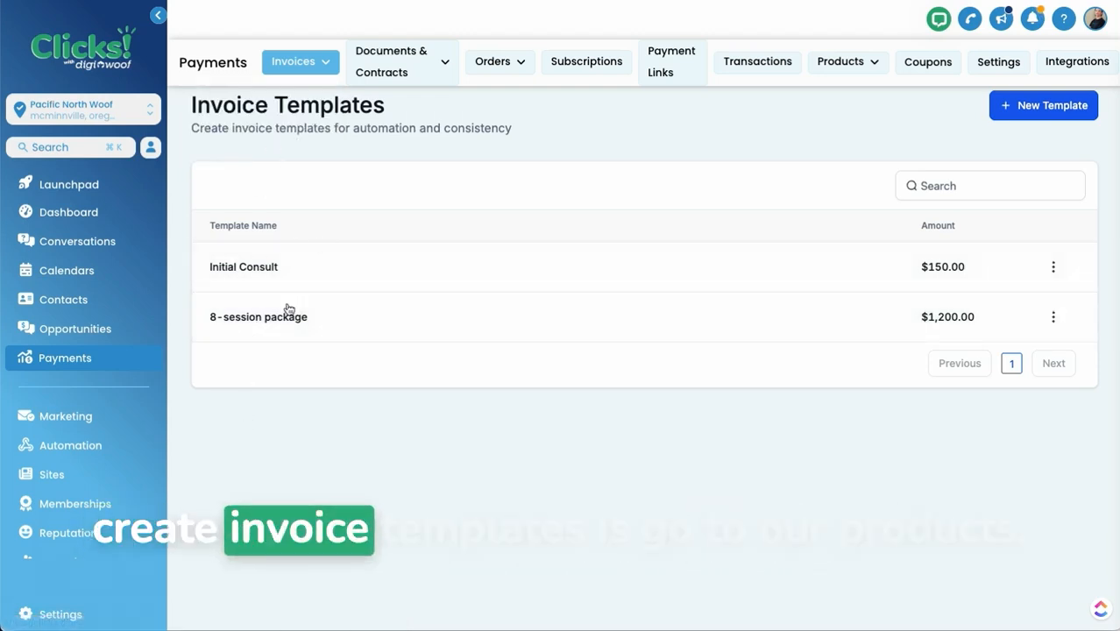
Step: Open the products list and start creating a new product
left_click(839, 61)
left_click(865, 94)
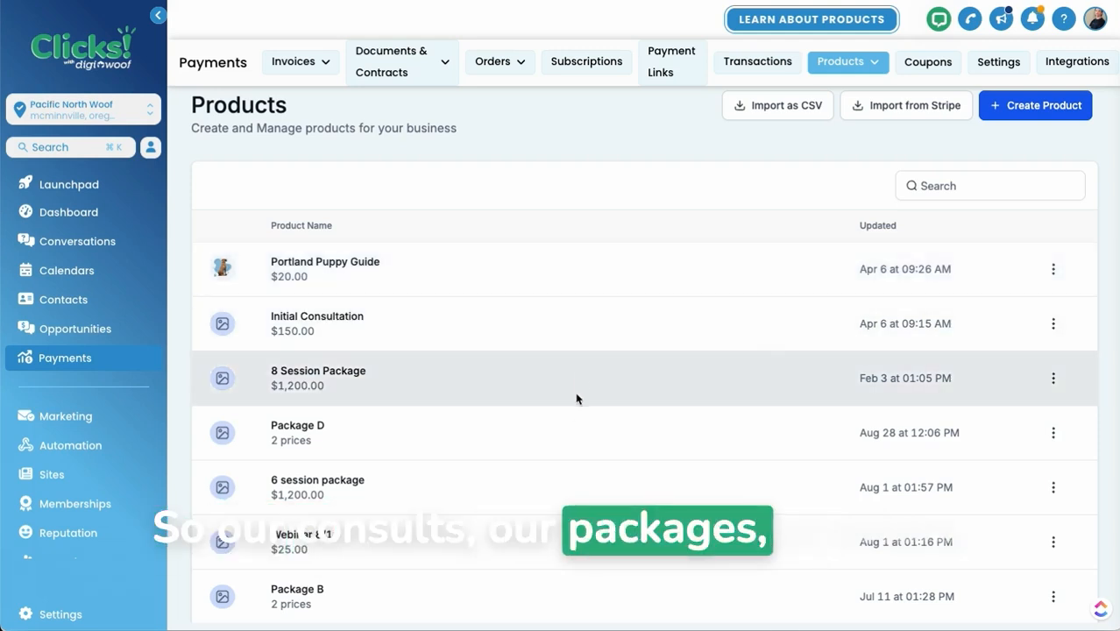
left_click(1034, 107)
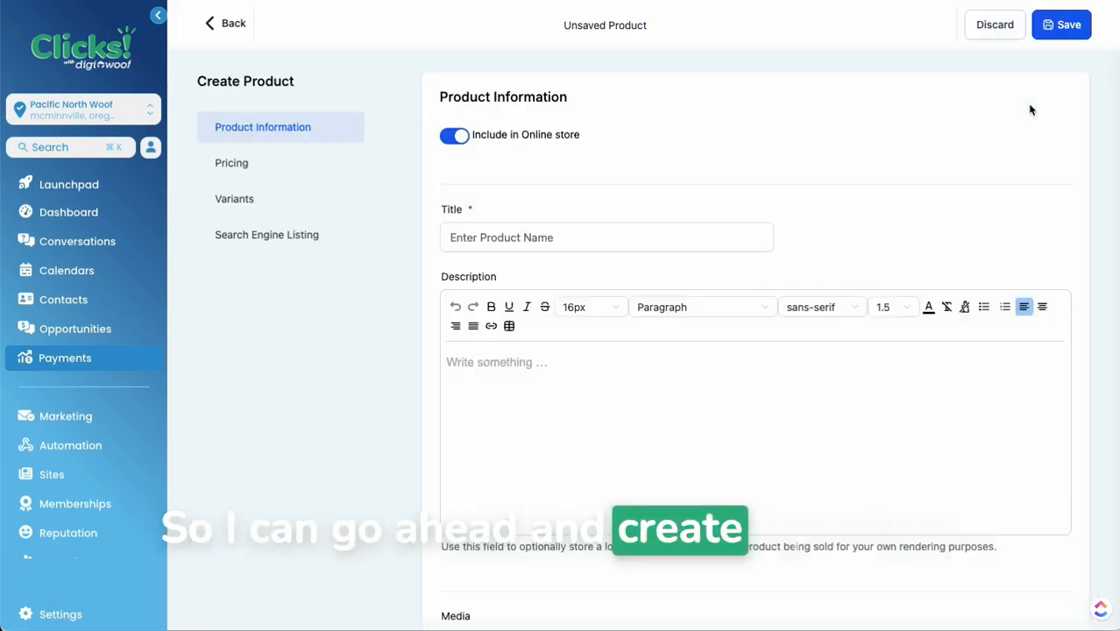
Step: Exclude the new product from the online store
left_click(451, 142)
left_click(451, 142)
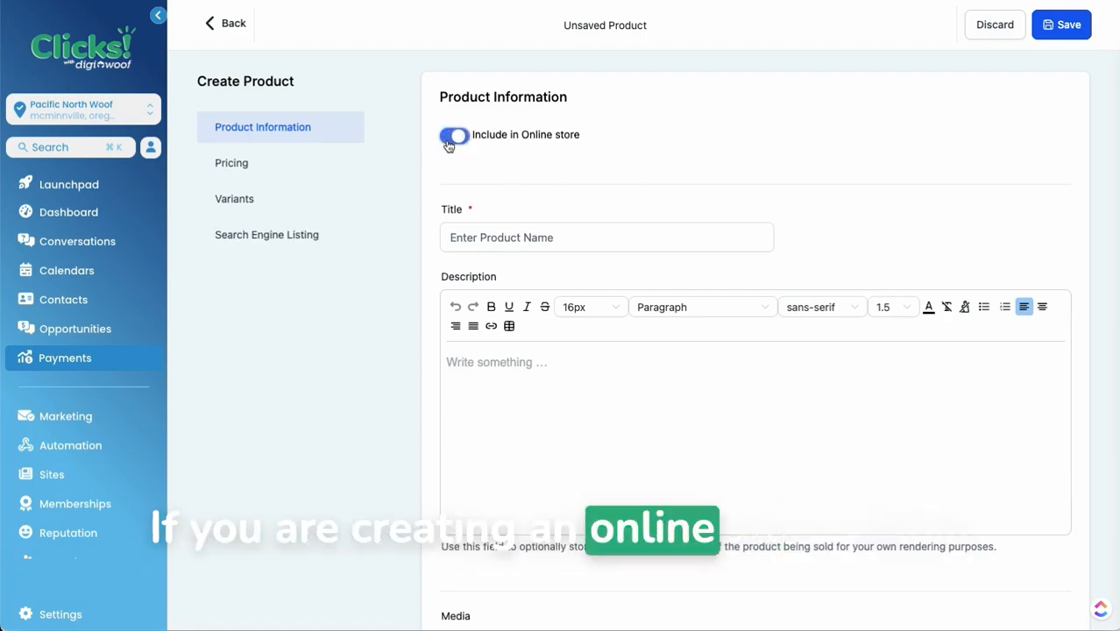
left_click(450, 143)
left_click(450, 142)
left_click(451, 142)
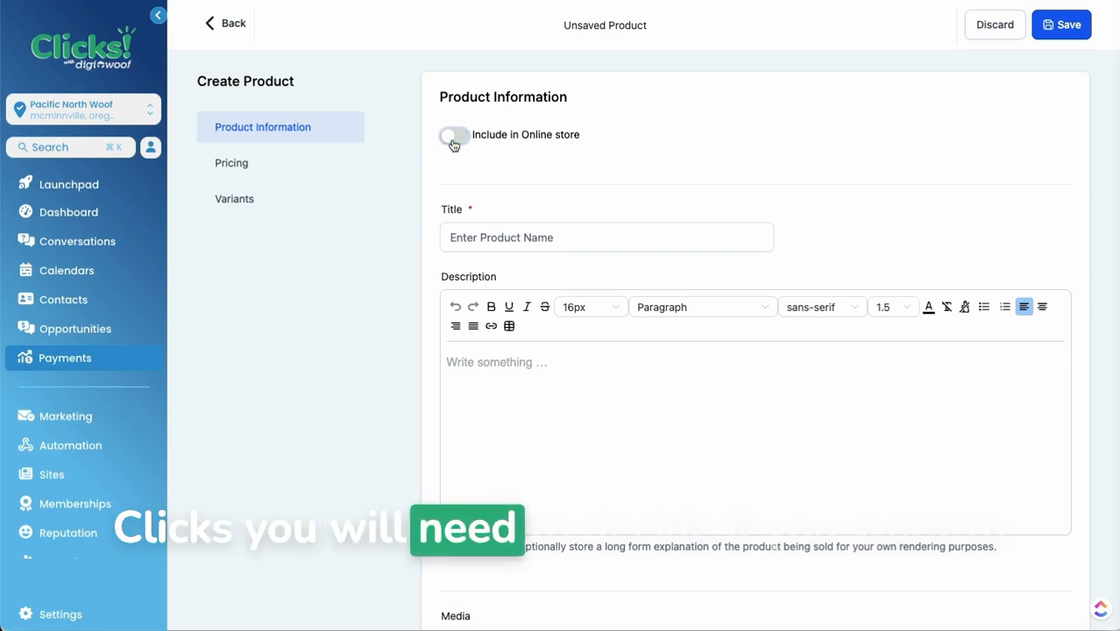
left_click(453, 143)
left_click(453, 143)
left_click(453, 143)
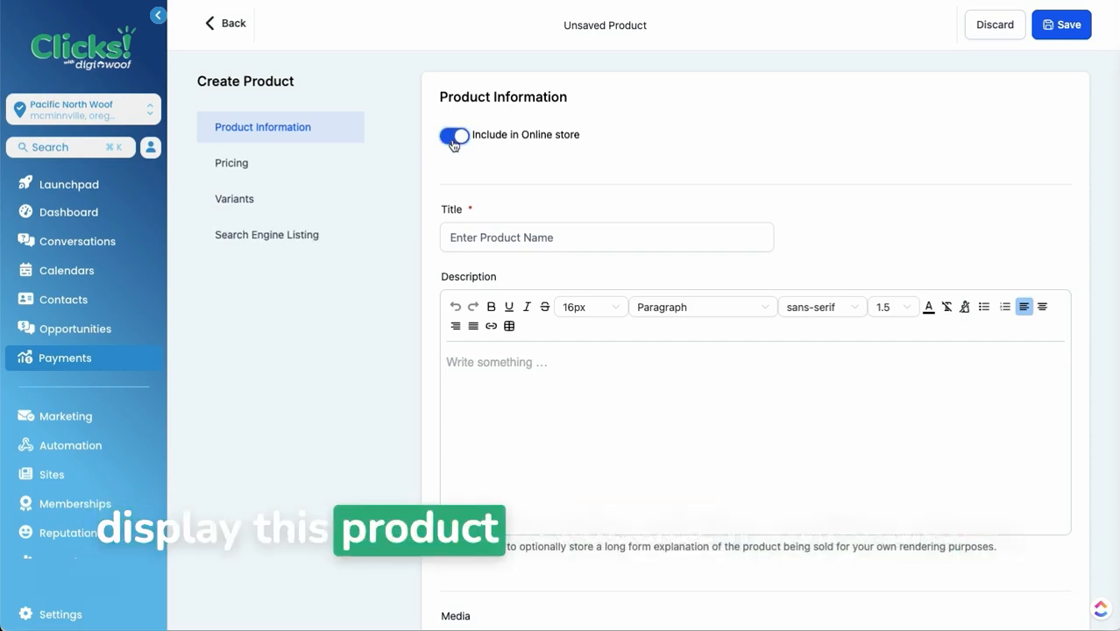
left_click(453, 143)
left_click(453, 143)
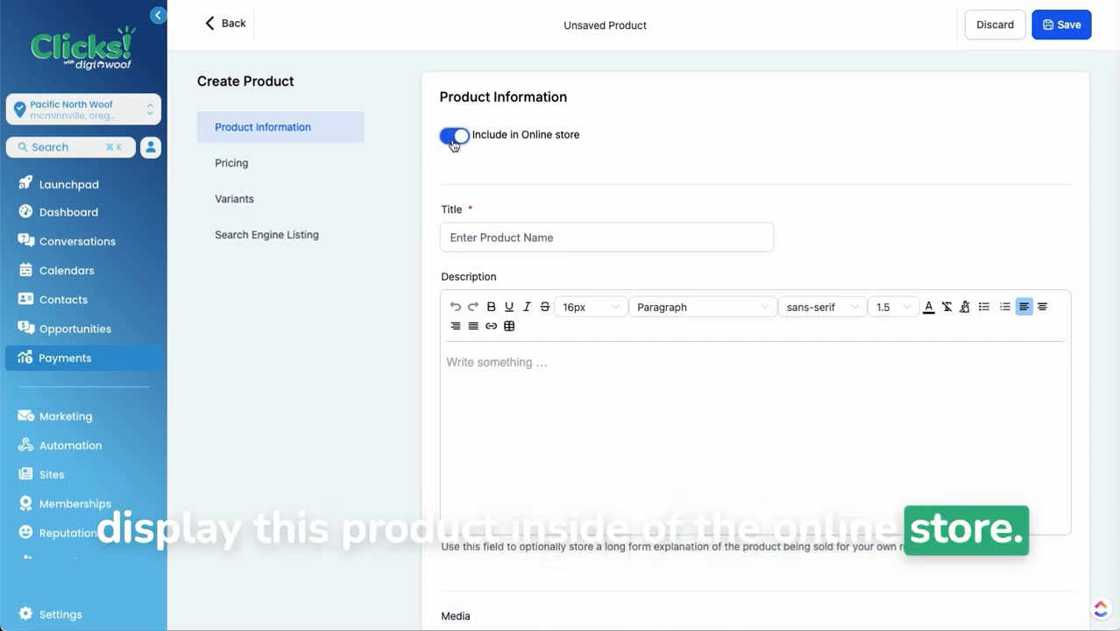
left_click(453, 143)
Step: Title the product "Initial Consult" and look over its description and media sections
left_click(530, 246)
type("In")
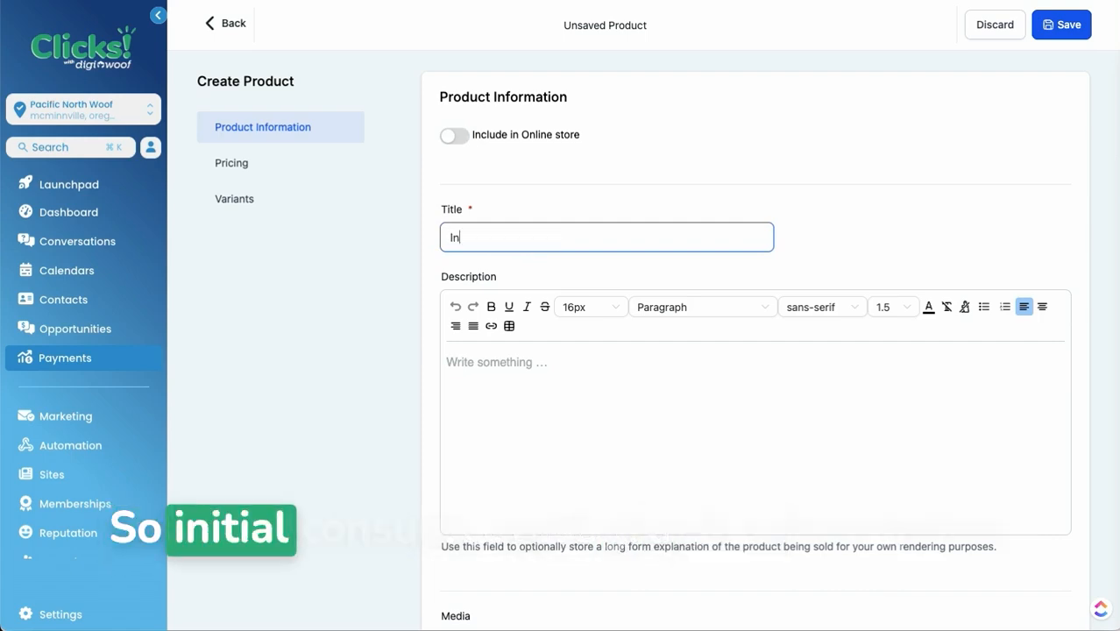
type("itial Consult")
left_click(517, 377)
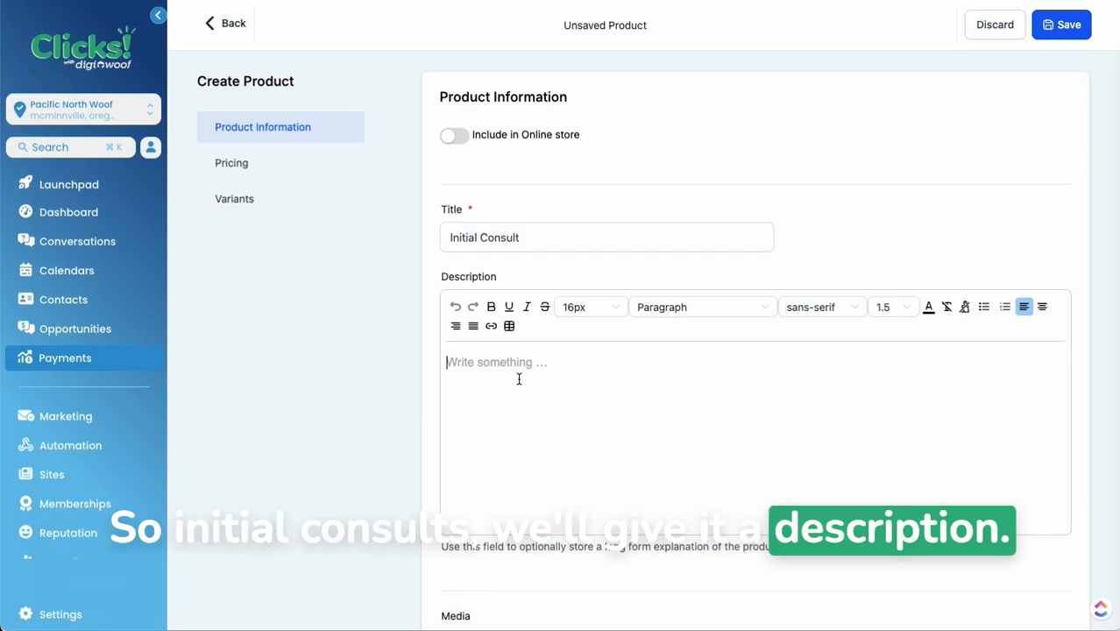
scroll(720, 433, "down", 3)
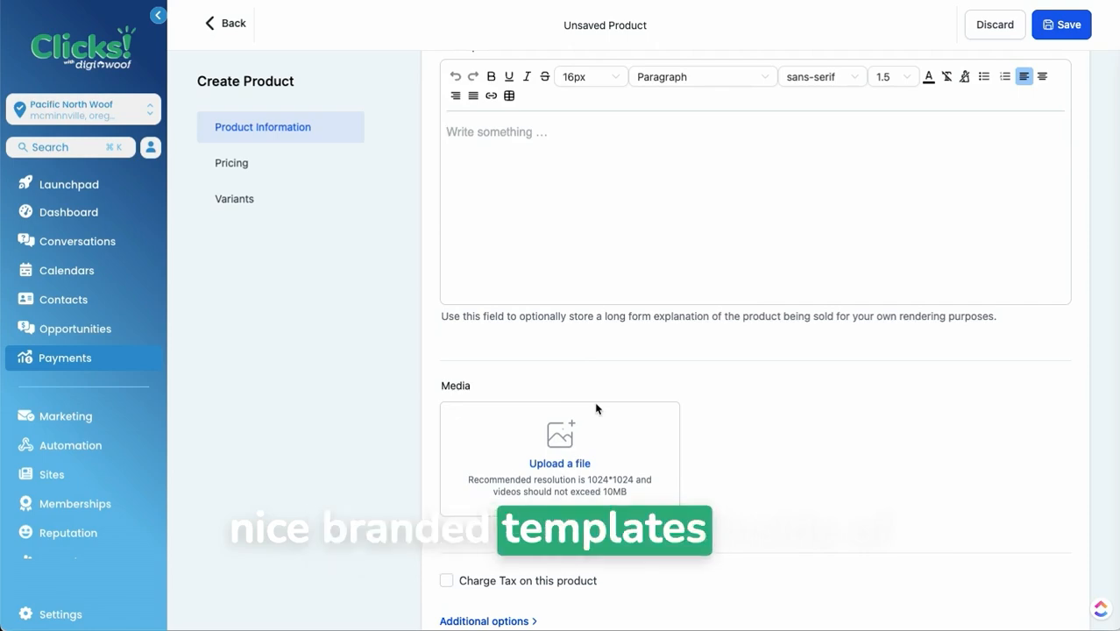
scroll(595, 408, "down", 3)
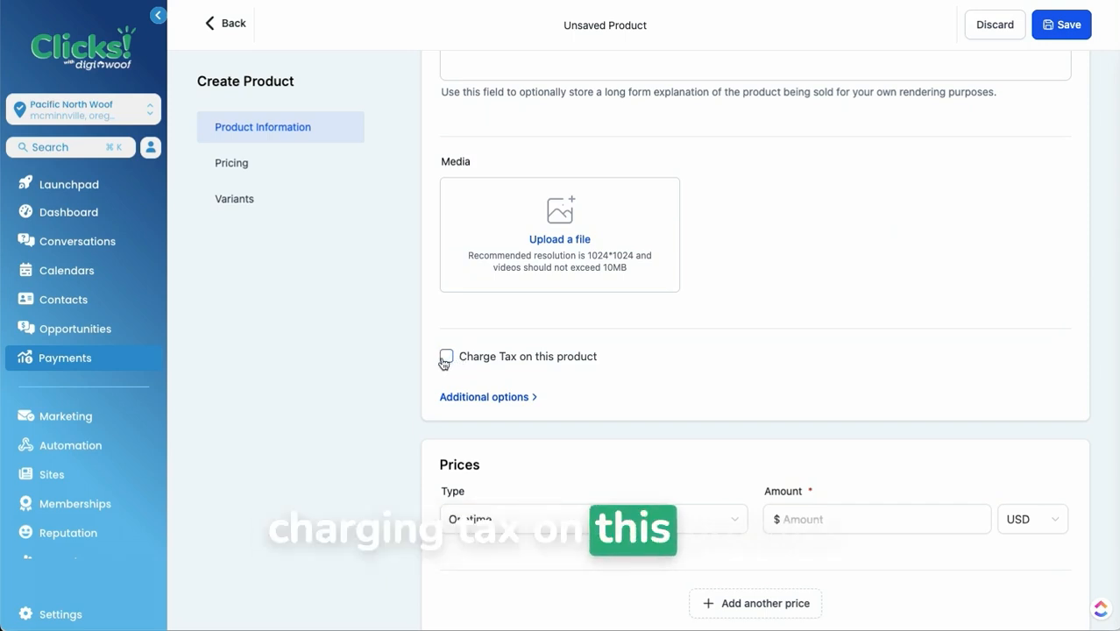
Step: Try charging tax on the product, turn the tax option back off and go to the price amount
left_click(446, 357)
left_click(491, 399)
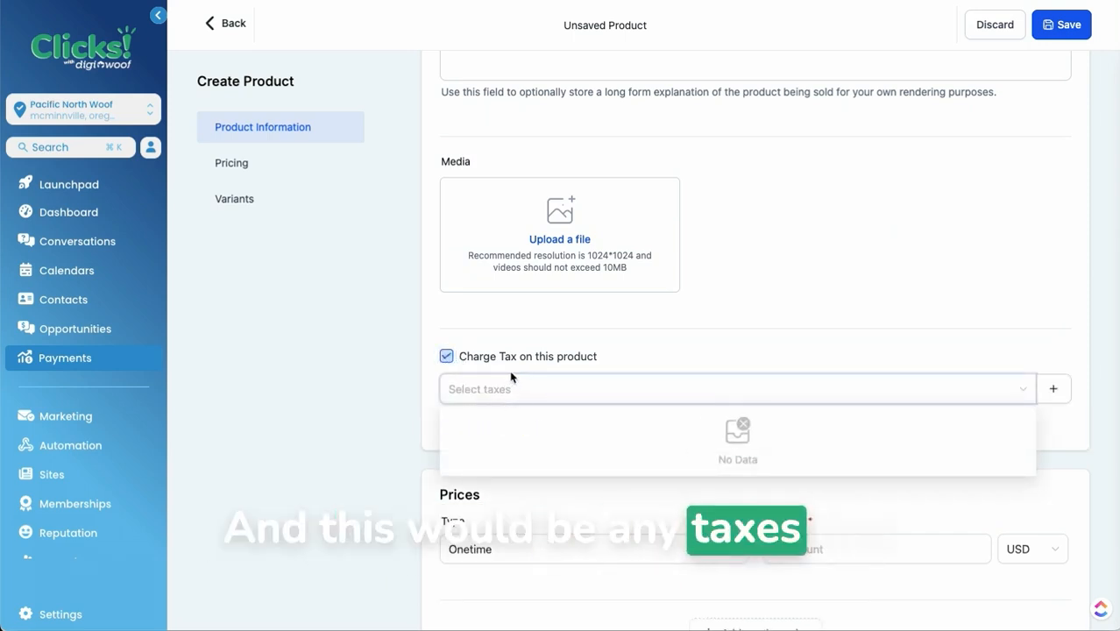
left_click(446, 356)
scroll(674, 368, "down", 2)
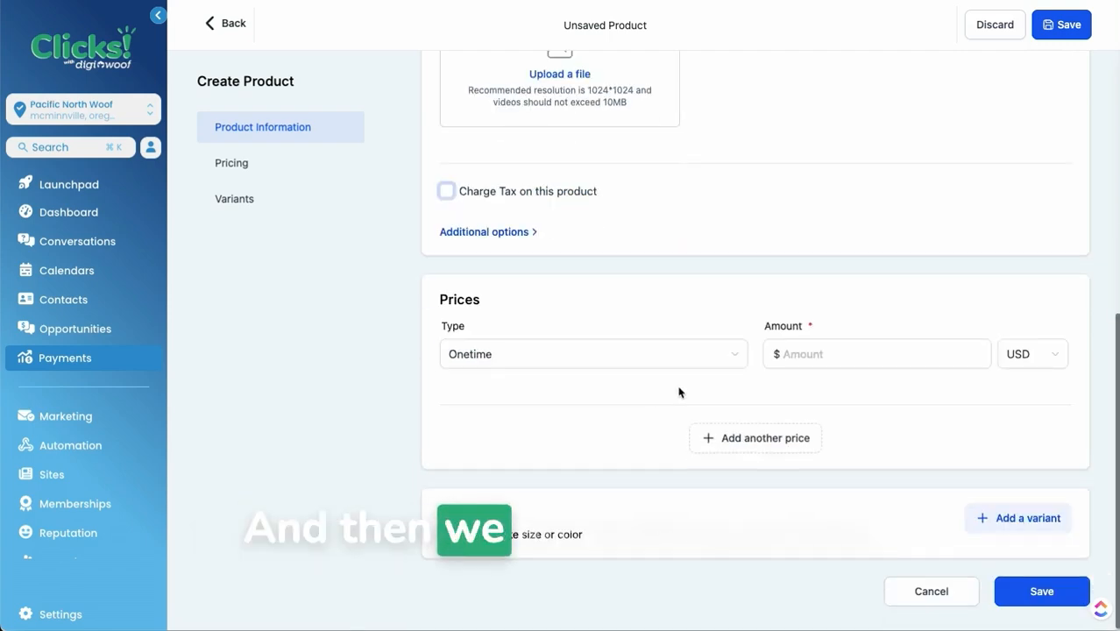
left_click(845, 347)
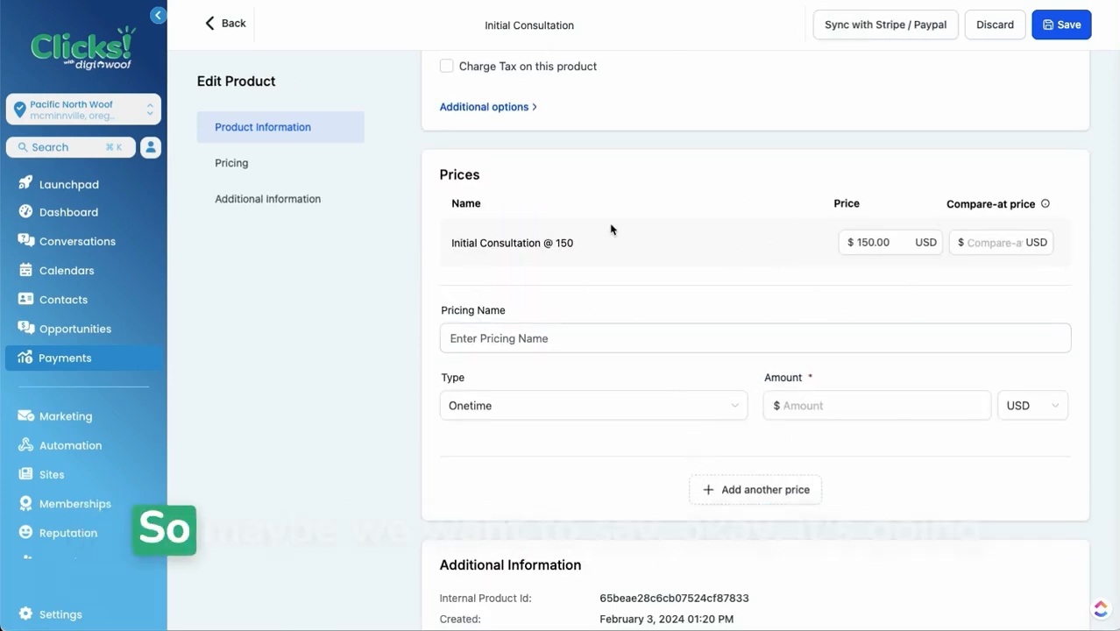
Step: Give the Initial Consultation product an additional recurring price of $80 with a custom billing period
left_click(637, 408)
left_click(569, 466)
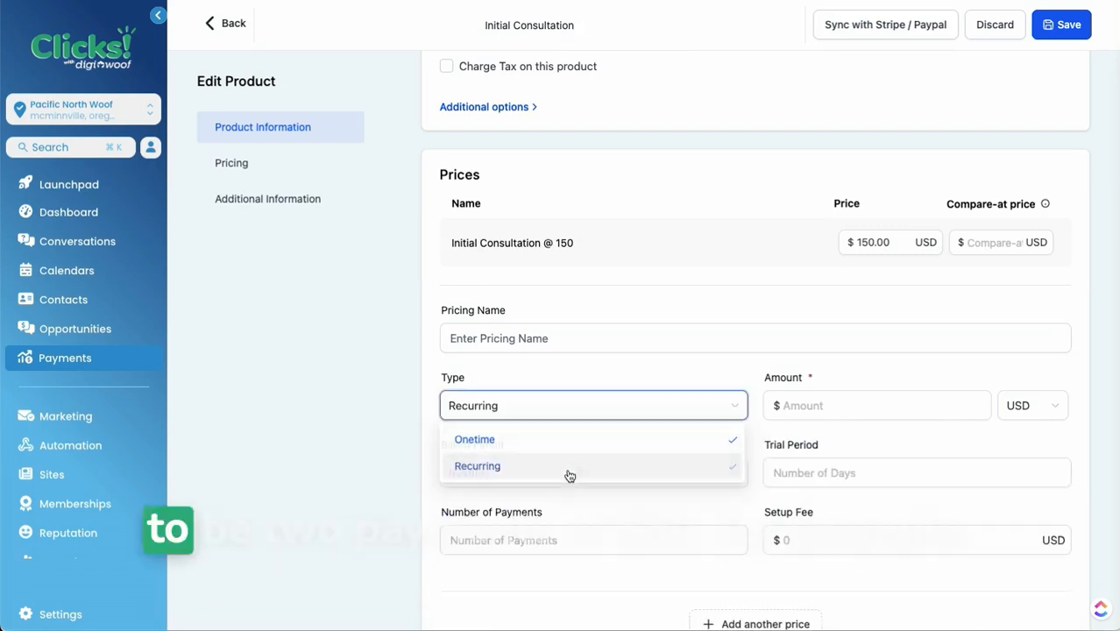
left_click(843, 412)
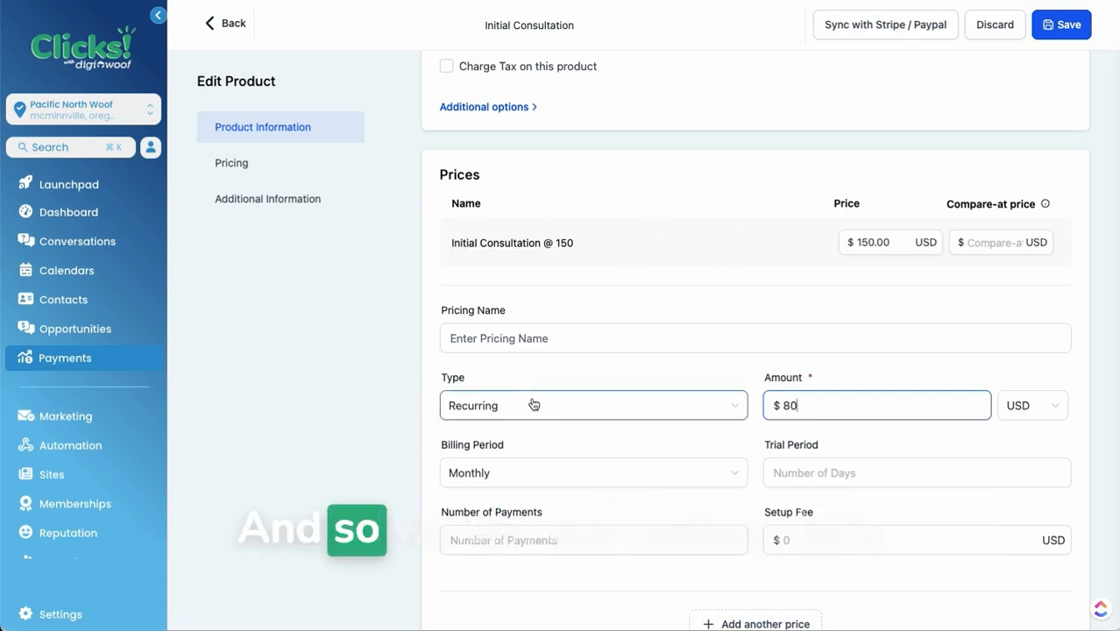
left_click(580, 478)
left_click(564, 438)
Step: Set the recurring price's interval to every 2 weeks and its number of payments to 2
left_click(854, 473)
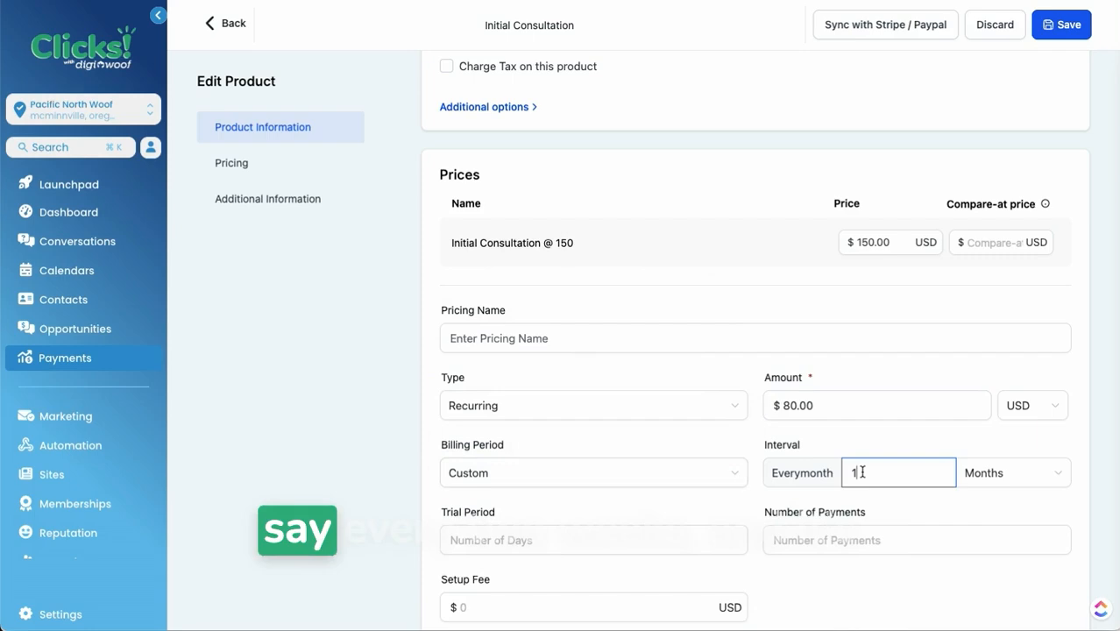
key("BackSpace")
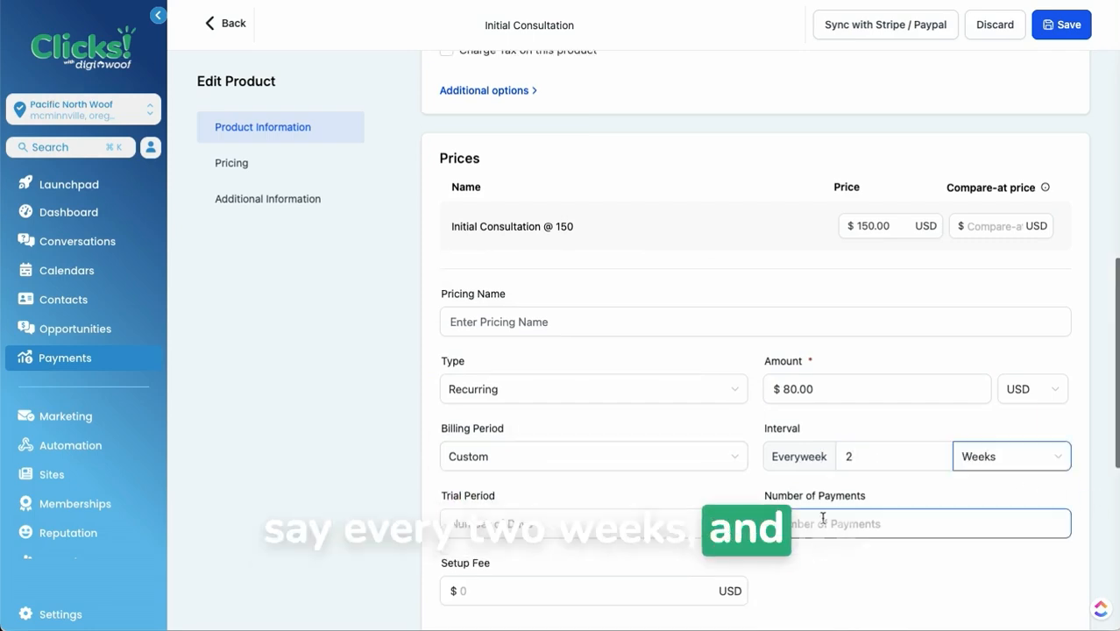
left_click(824, 520)
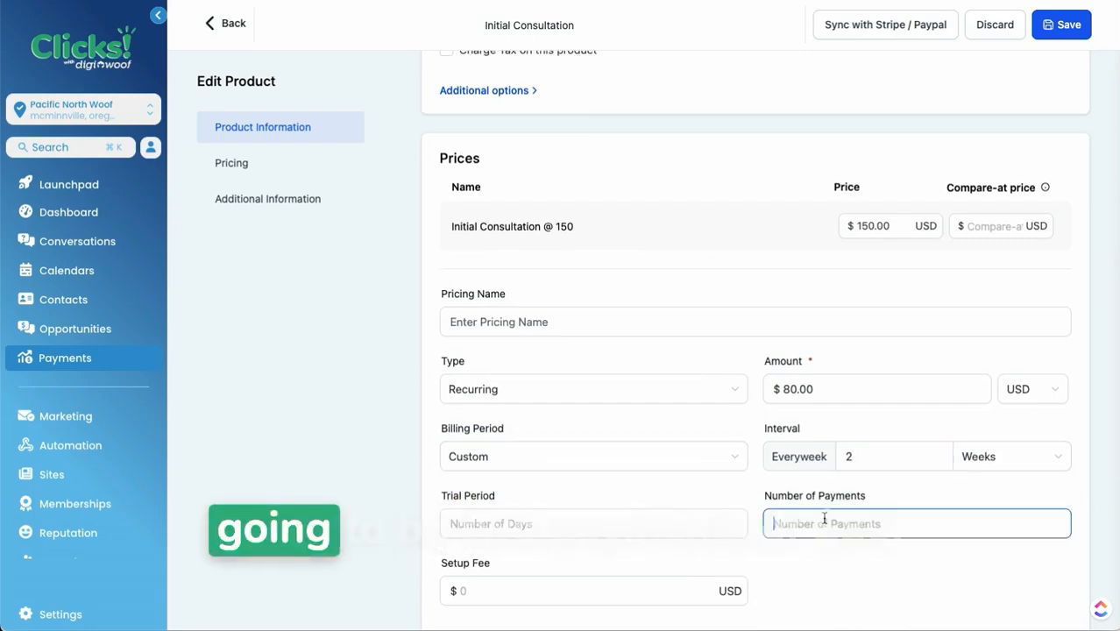
type("2")
scroll(517, 565, "down", 2)
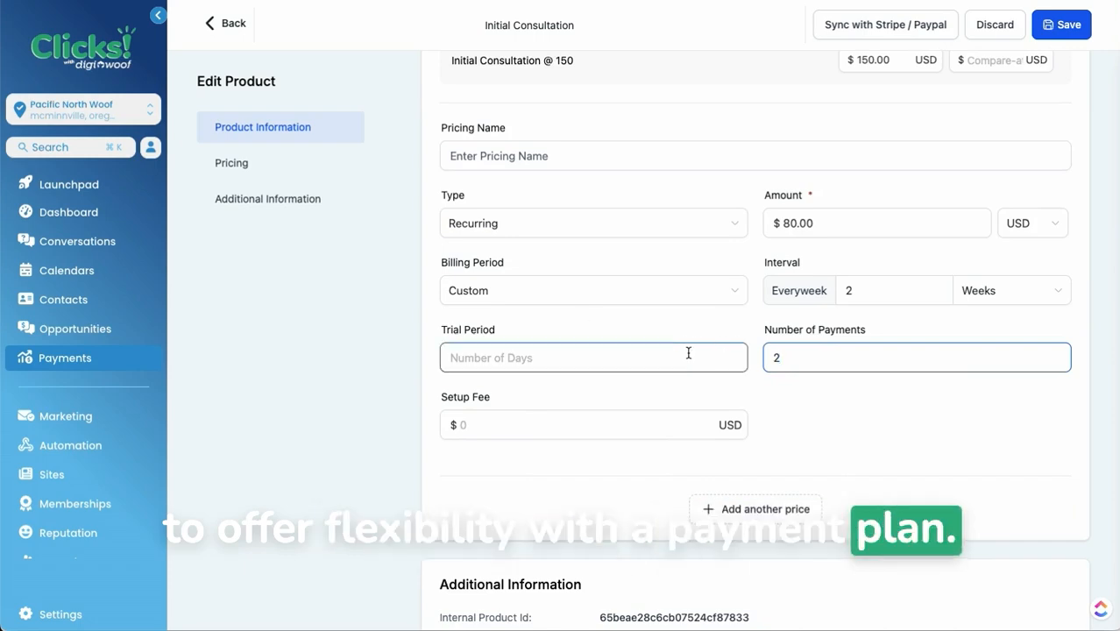
scroll(689, 351, "up", 15)
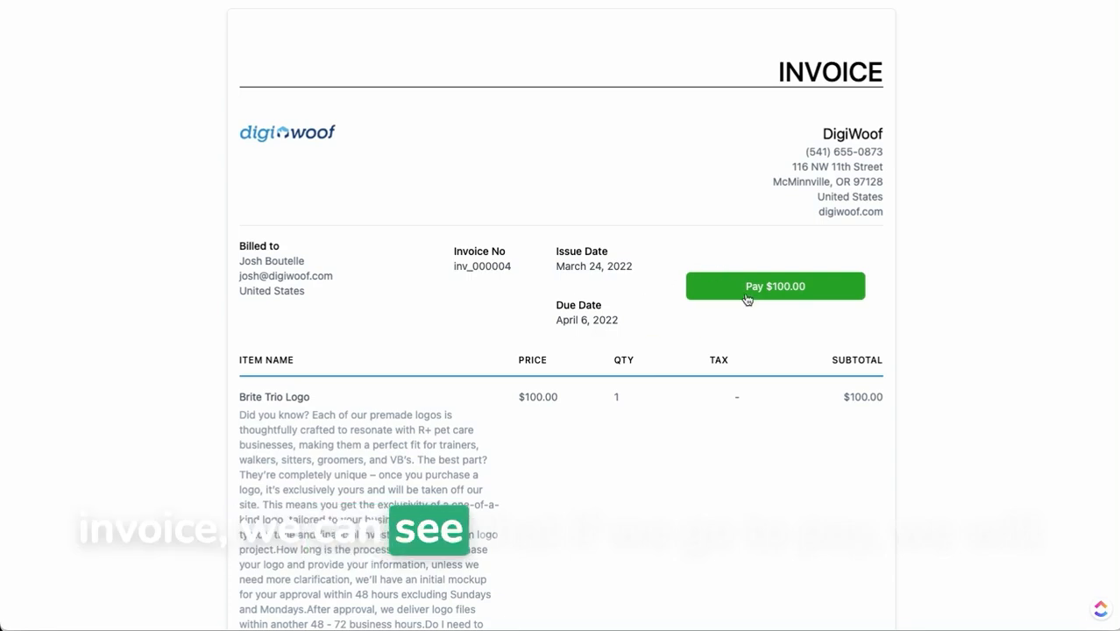
Step: Open the payment form of the $100 invoice and examine its payment methods, including Afterpay and Klarna
left_click(746, 296)
left_click(637, 170)
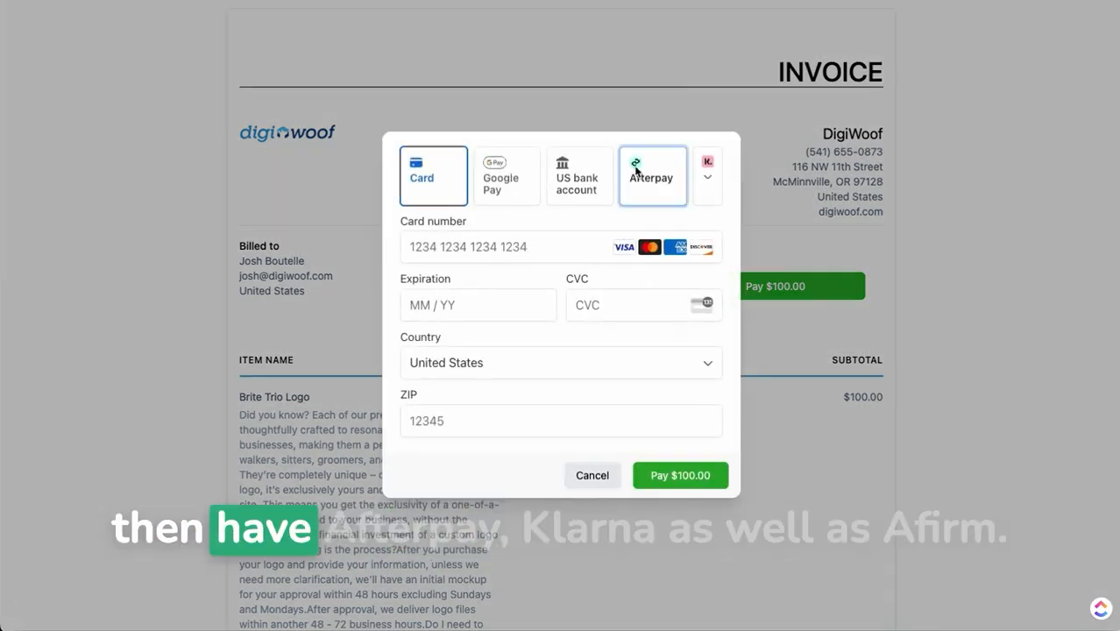
left_click(708, 157)
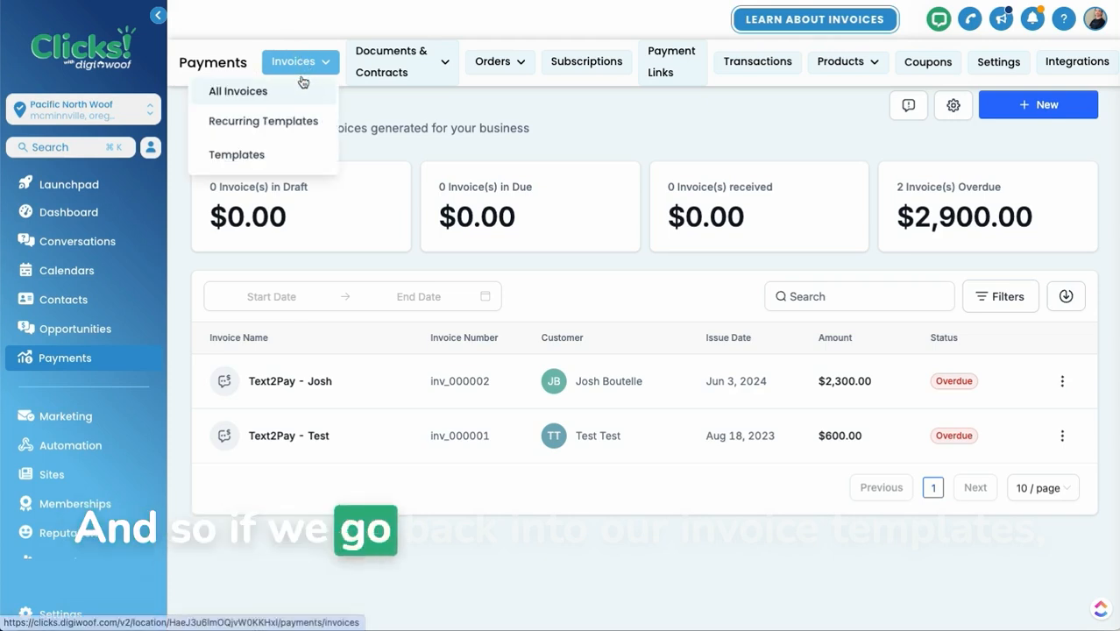
Step: Return to the invoice templates and start a new template
left_click(292, 61)
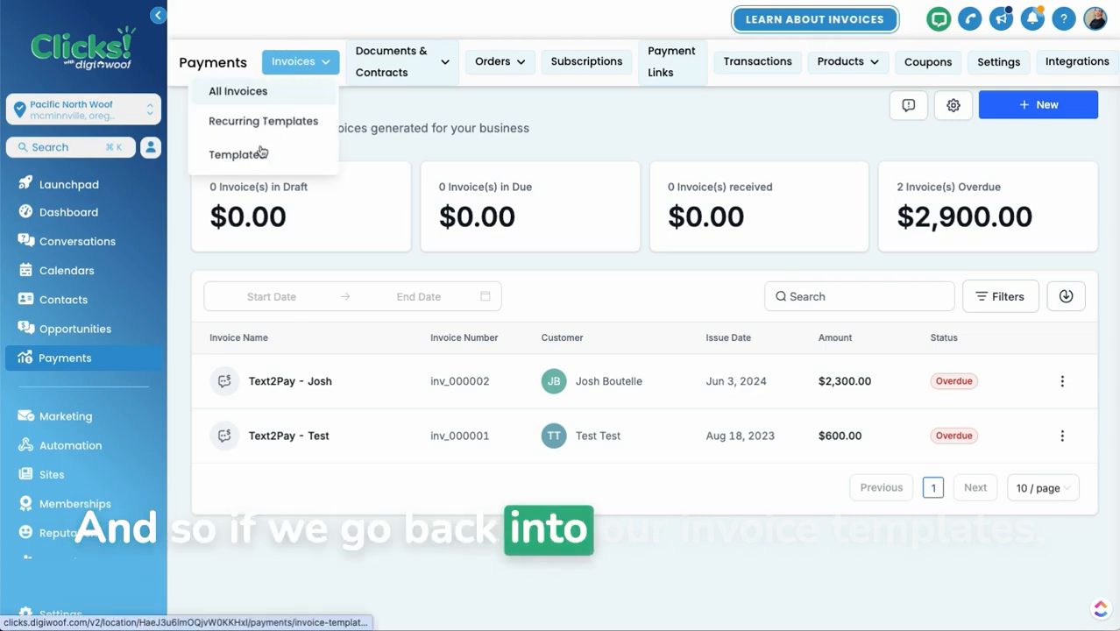
left_click(261, 152)
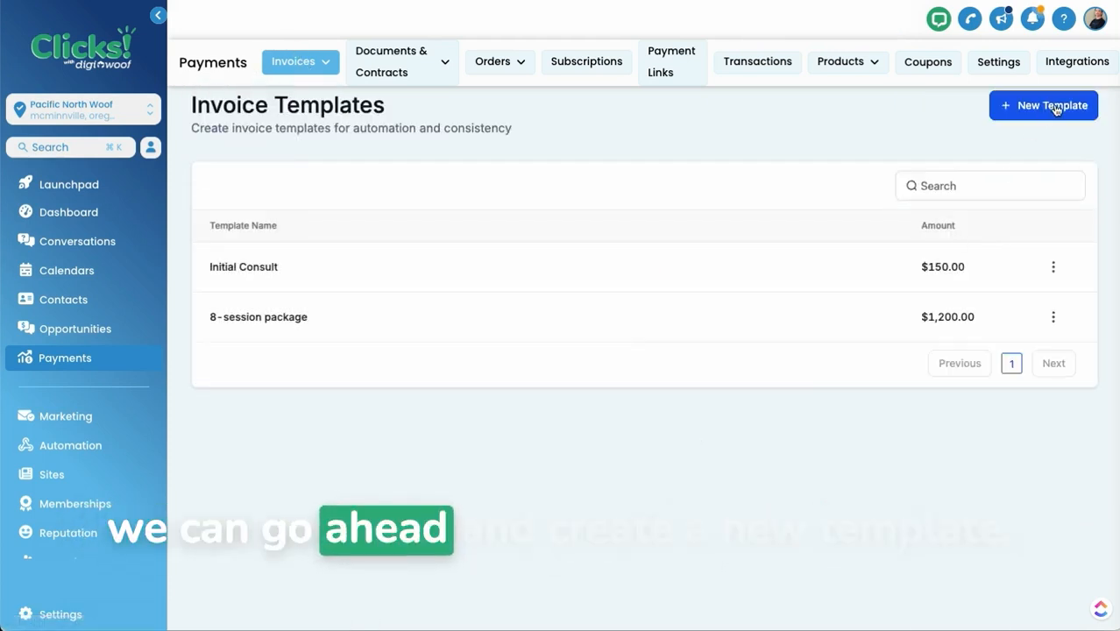
left_click(1056, 109)
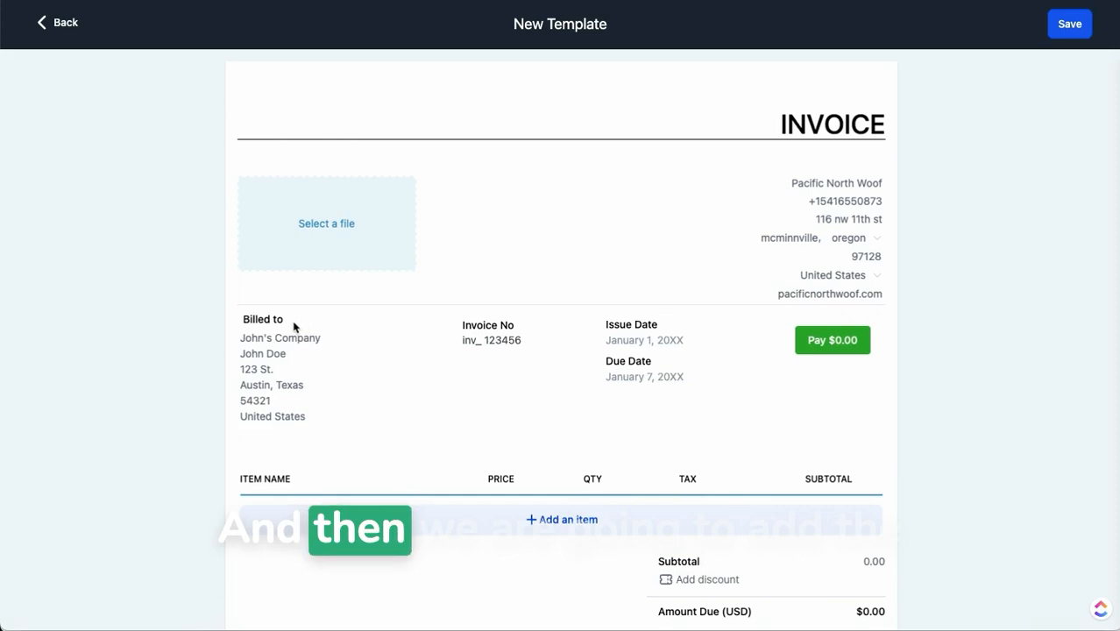
Step: Add the product "Initial Consultation @ 150" as an item on the invoice template
left_click(575, 521)
left_click(456, 305)
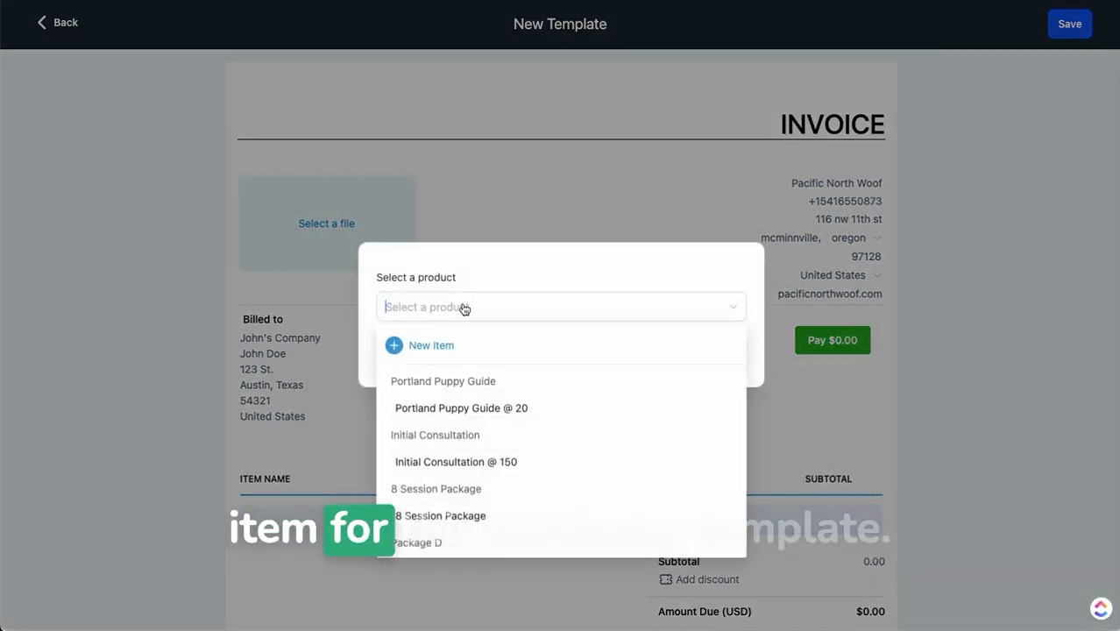
left_click(469, 462)
left_click(741, 436)
Step: Add a note greeting the customer by the first-name field with "Thank you so much for being a client" and save the template
scroll(465, 357, "down", 4)
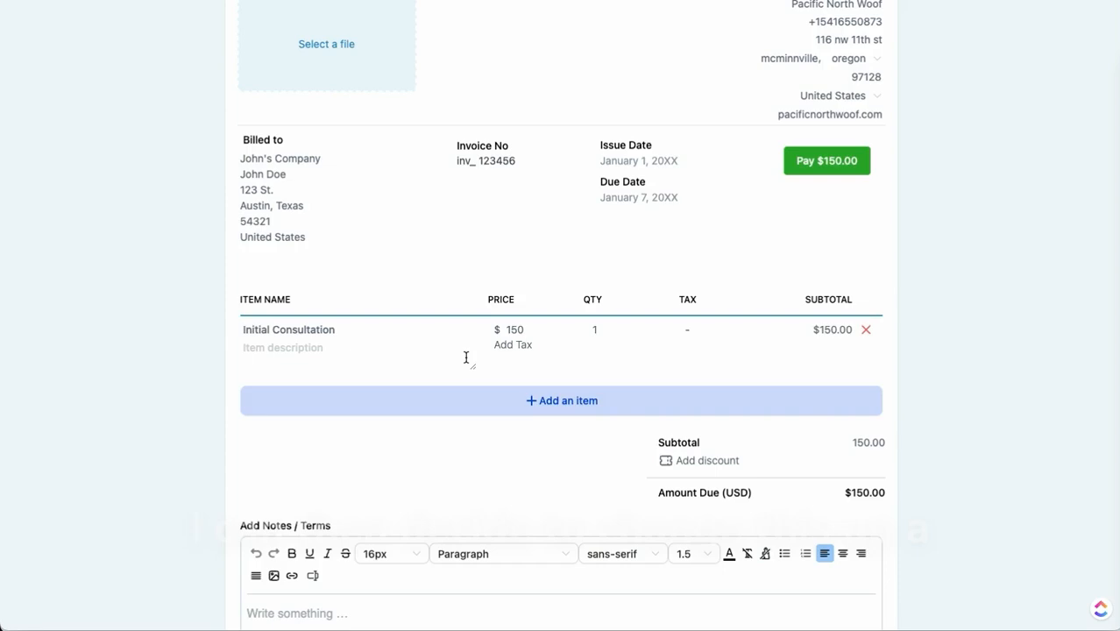
left_click(462, 504)
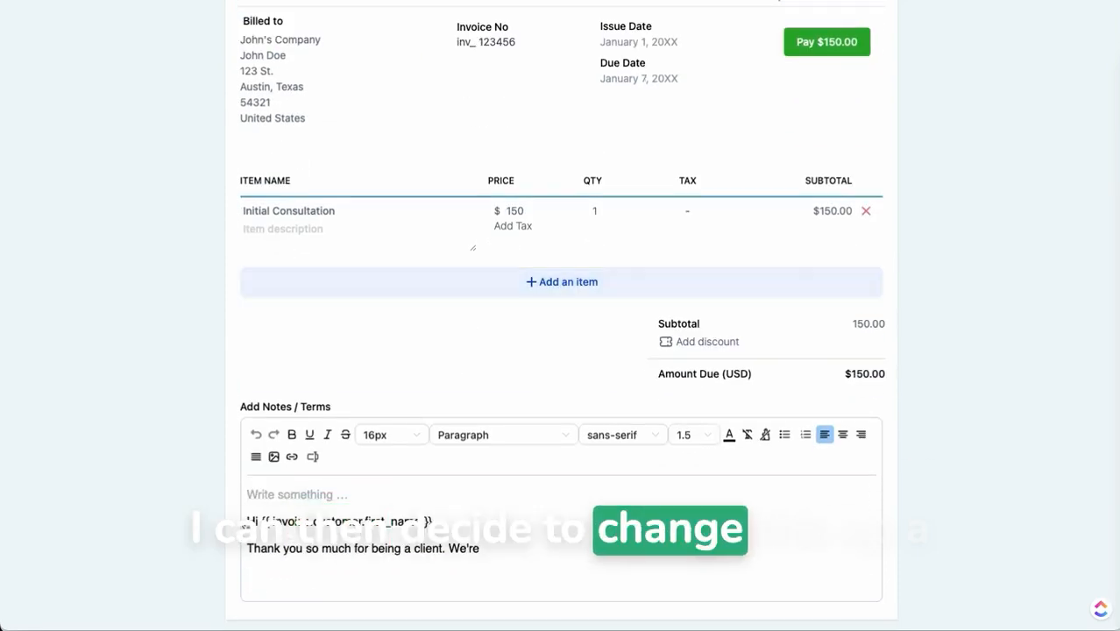
left_click(247, 526)
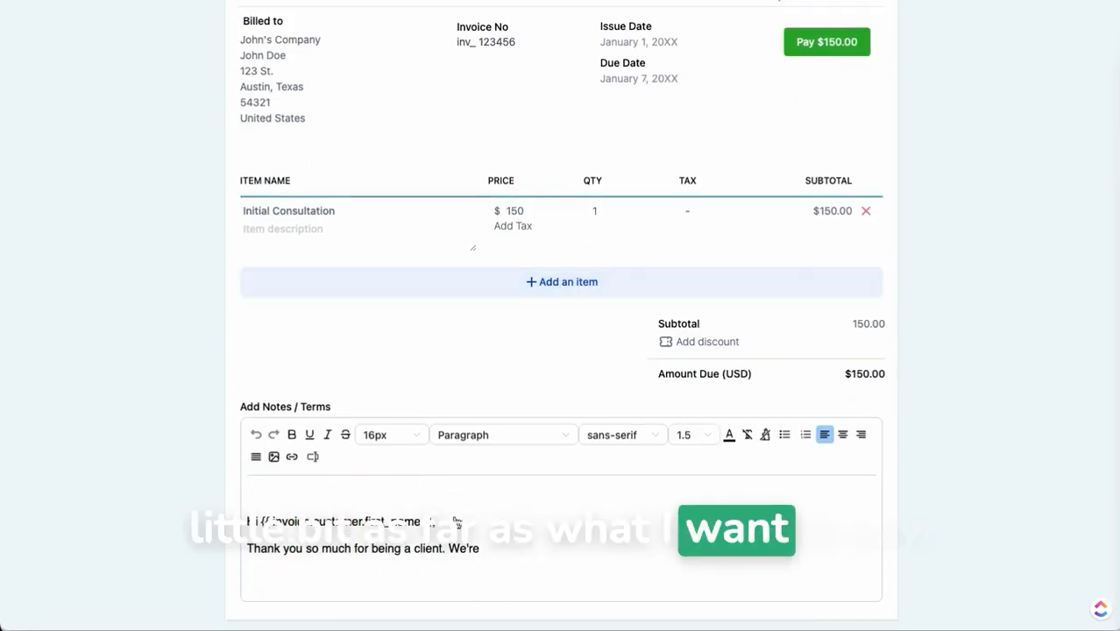
scroll(480, 611, "up", 4)
left_click(1064, 29)
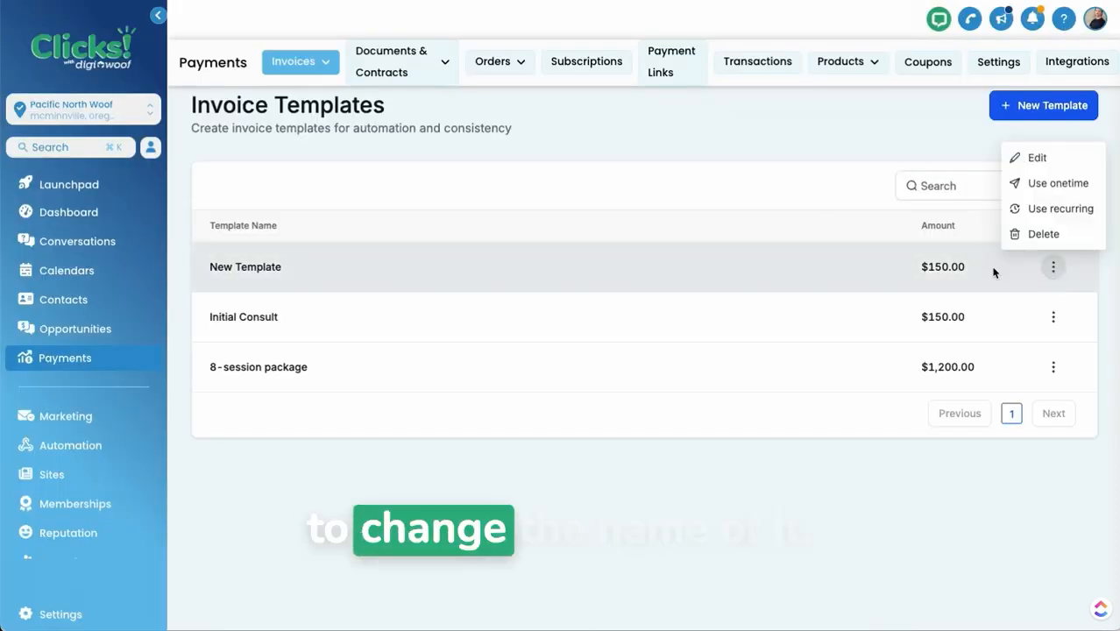
Step: Rename the newly created invoice template to "initial consult" and save it
left_click(1034, 159)
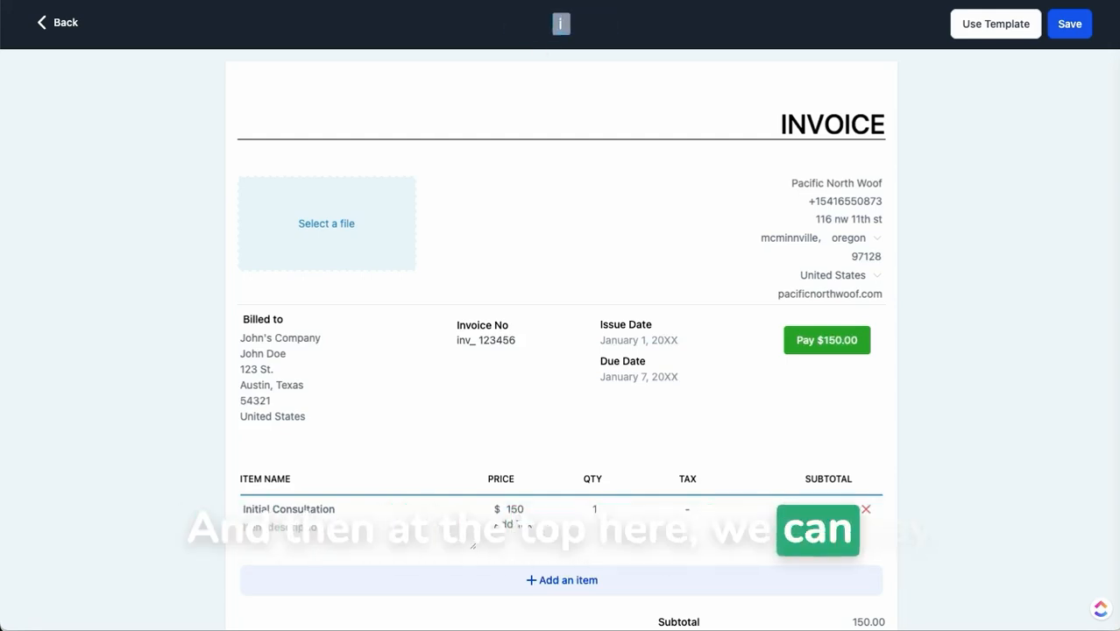
type("initial consult")
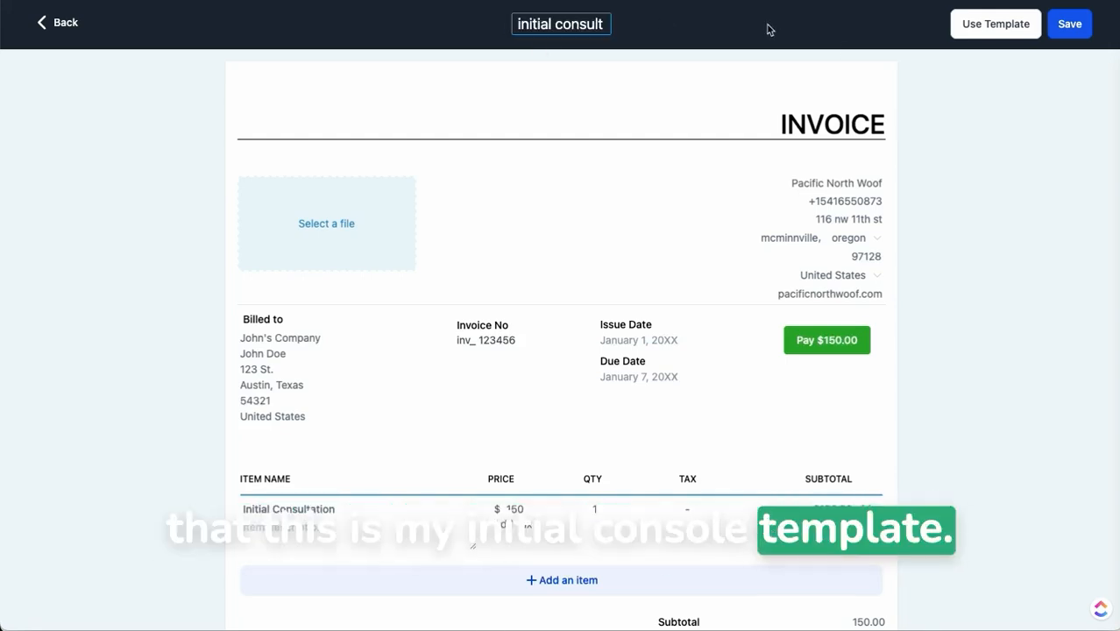
left_click(1068, 23)
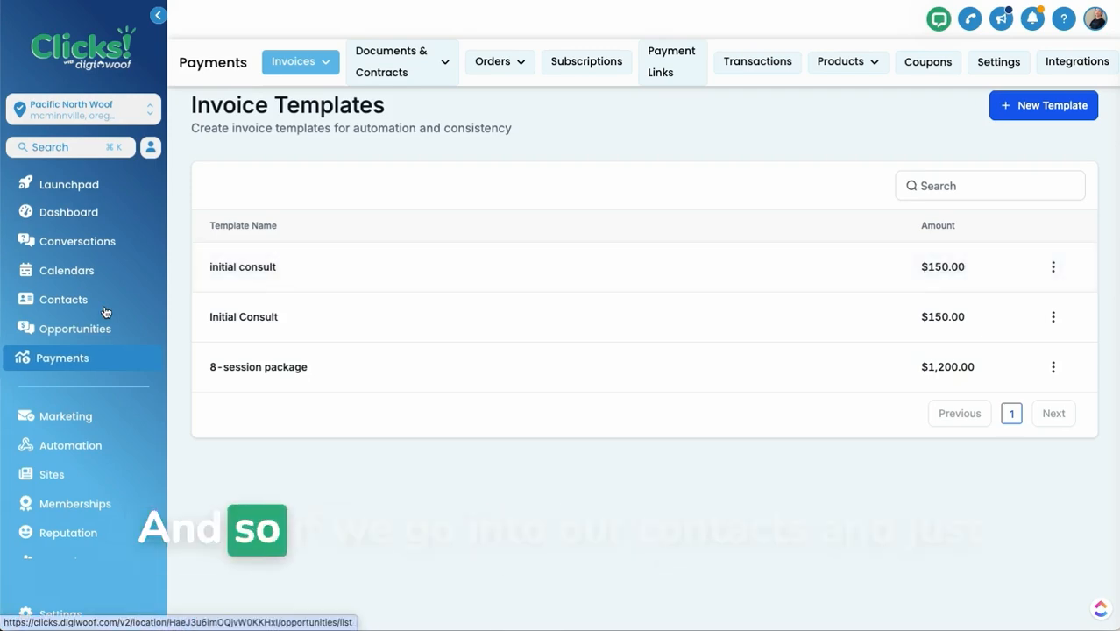
Step: Find an existing customer in the contacts list and open the contact record
left_click(102, 307)
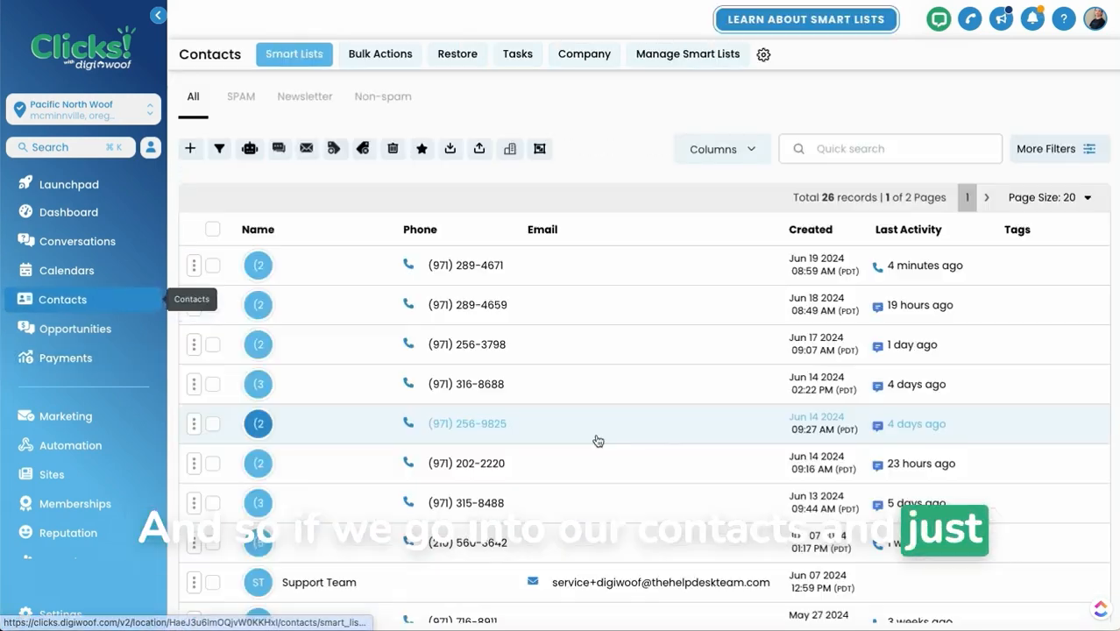
scroll(595, 440, "down", 5)
left_click(342, 363)
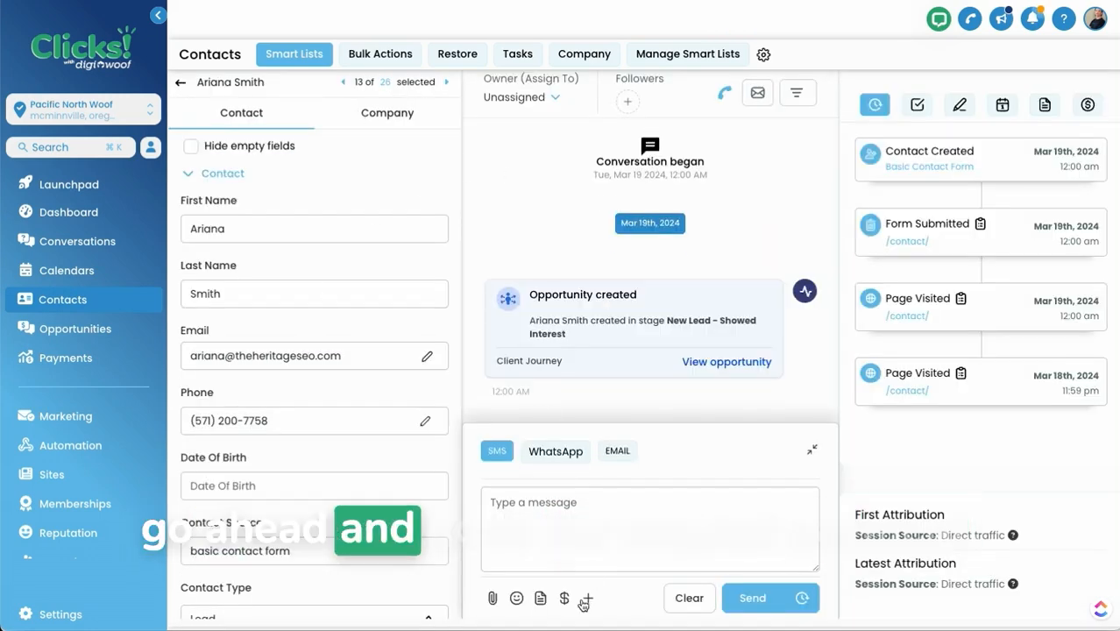
Step: Create a payment request for the contact with the item "board & train - 3 weeks" priced at 1000 USD and mark it as sent
left_click(565, 599)
left_click(394, 200)
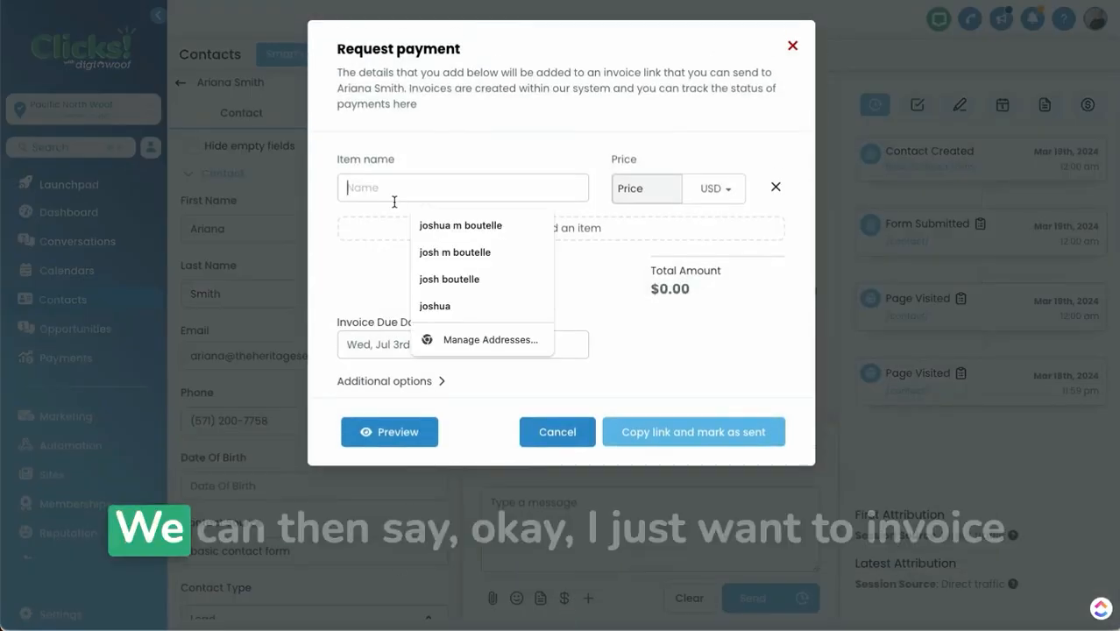
type("board ")
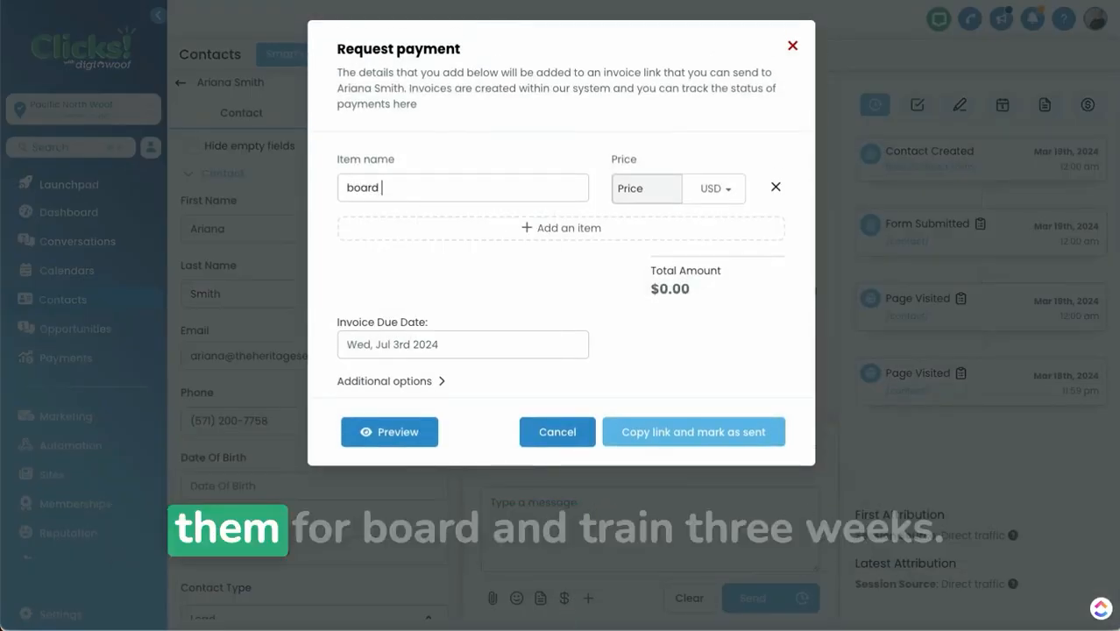
type("& train - 3 weeks")
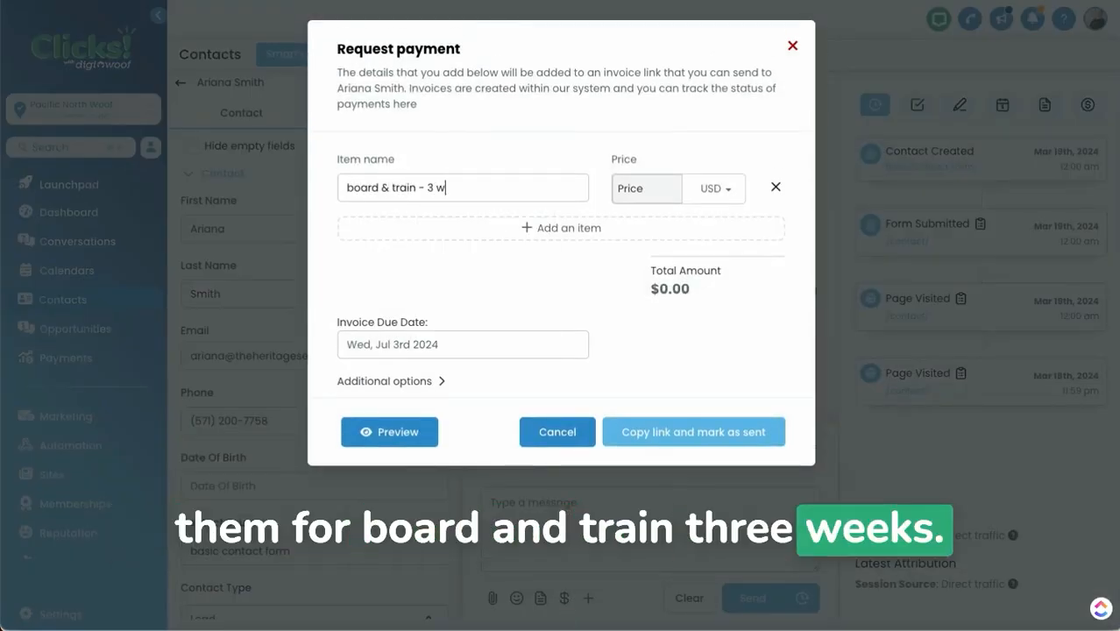
type("1000")
left_click(394, 315)
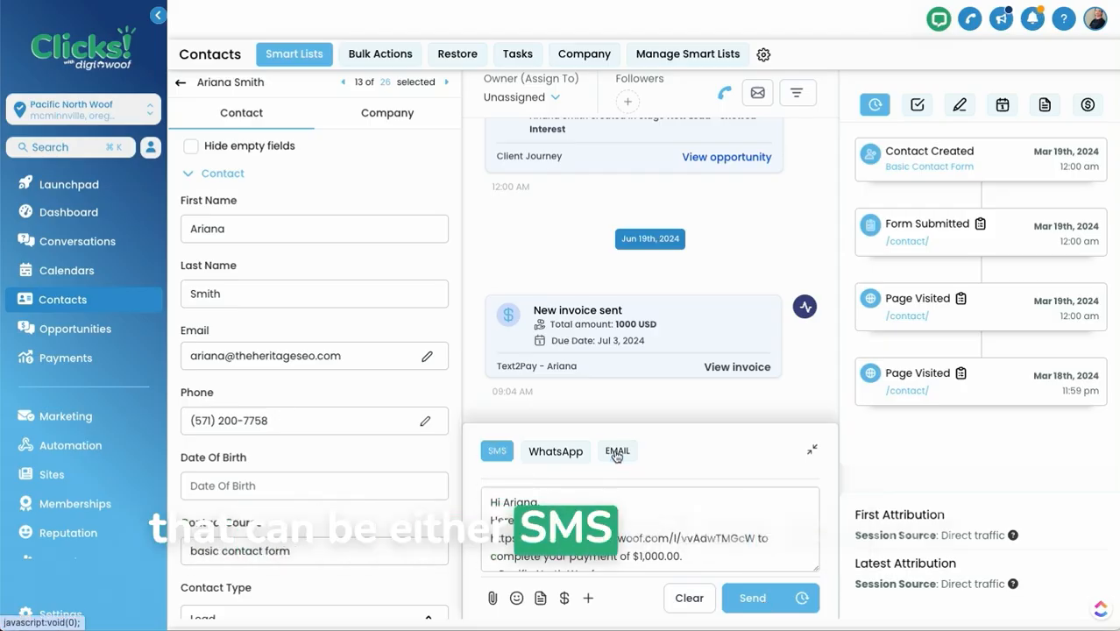
Step: Switch the contact's message composer to email and examine its payment request option
left_click(616, 453)
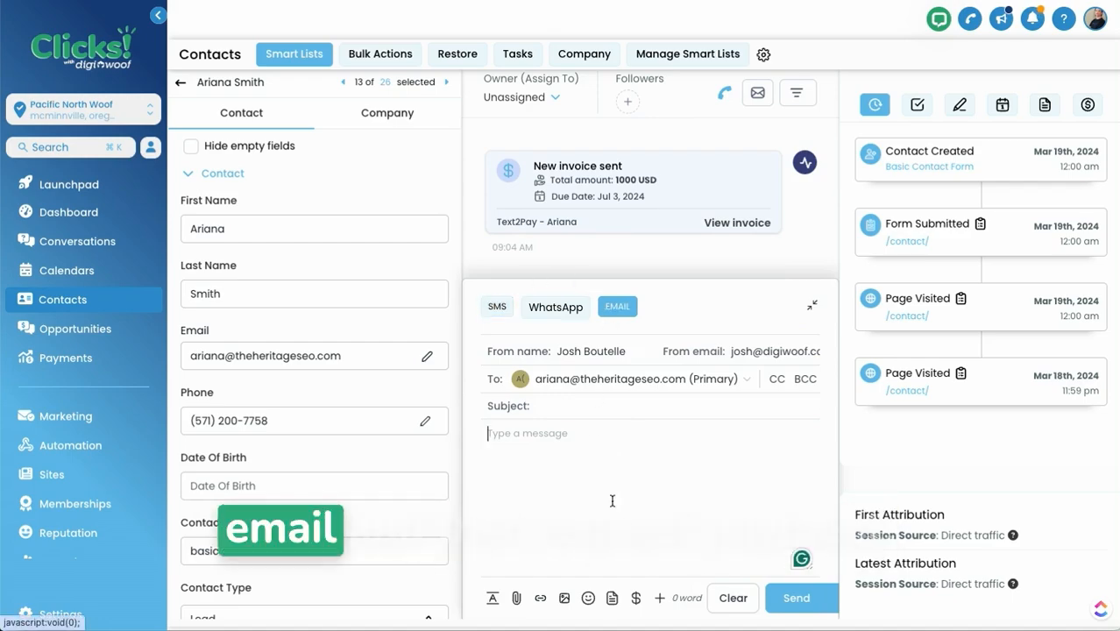
left_click(637, 600)
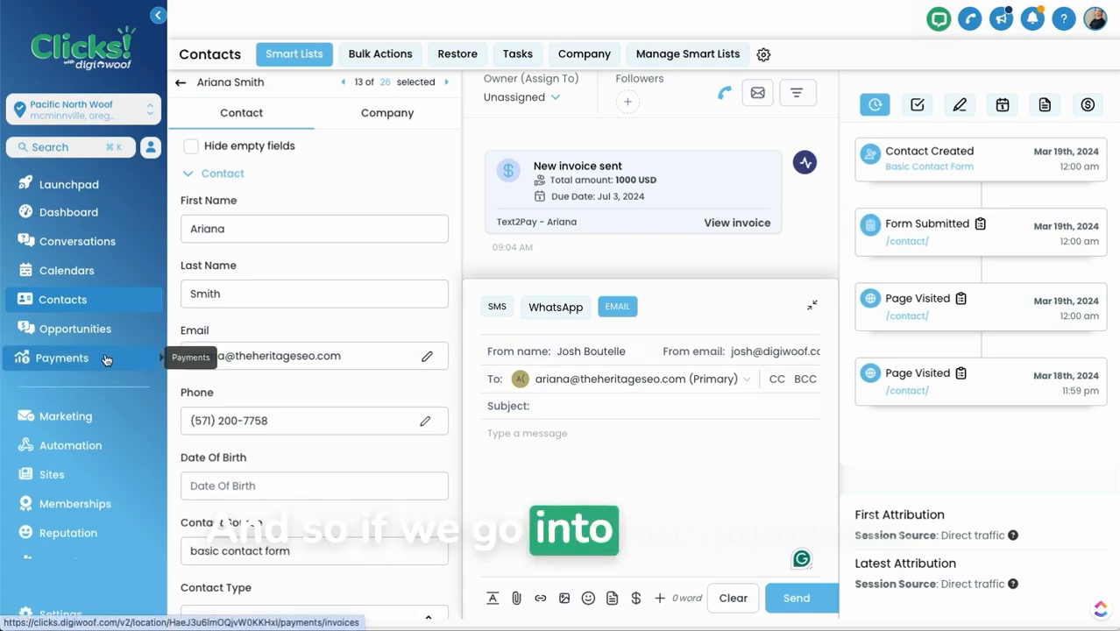
Step: Go to the invoices list and review the options for creating a one-time invoice or a recurring template
left_click(61, 357)
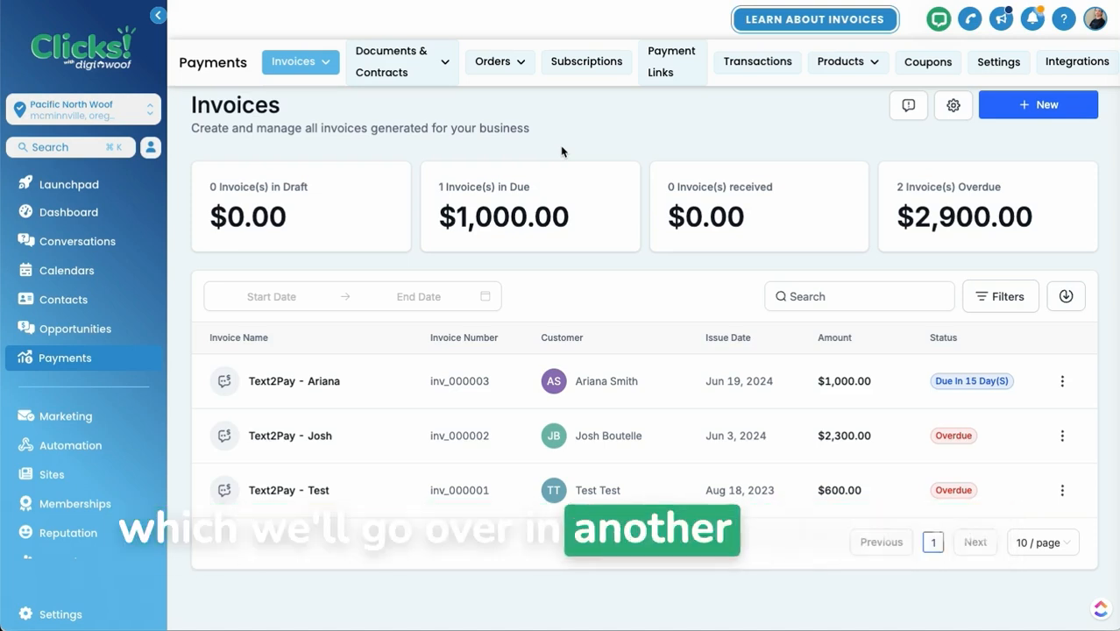
left_click(1039, 109)
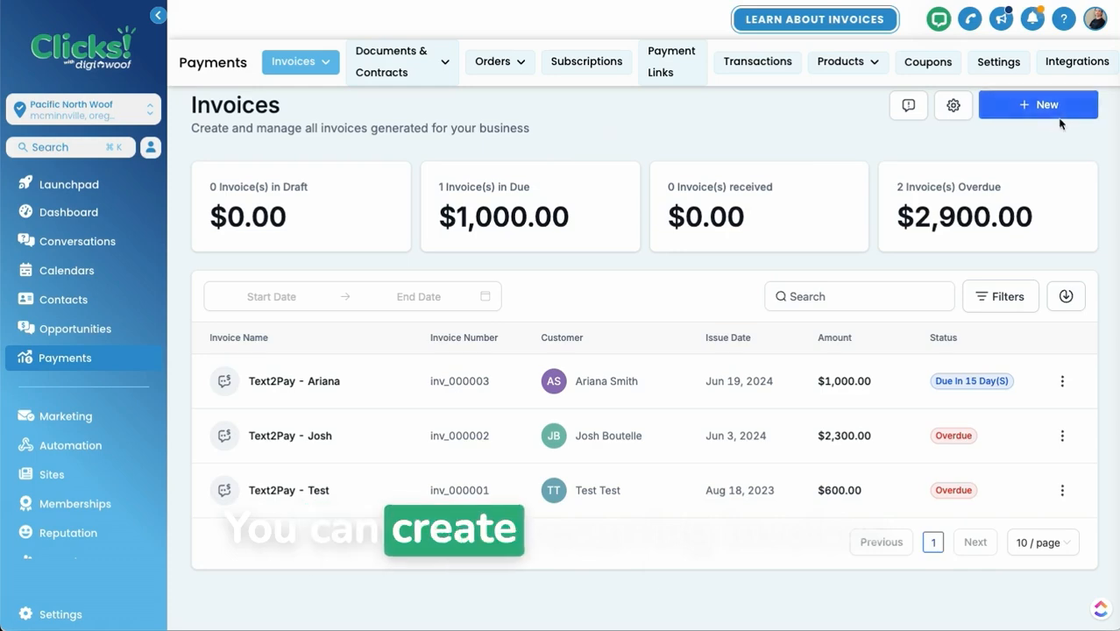
left_click(1044, 103)
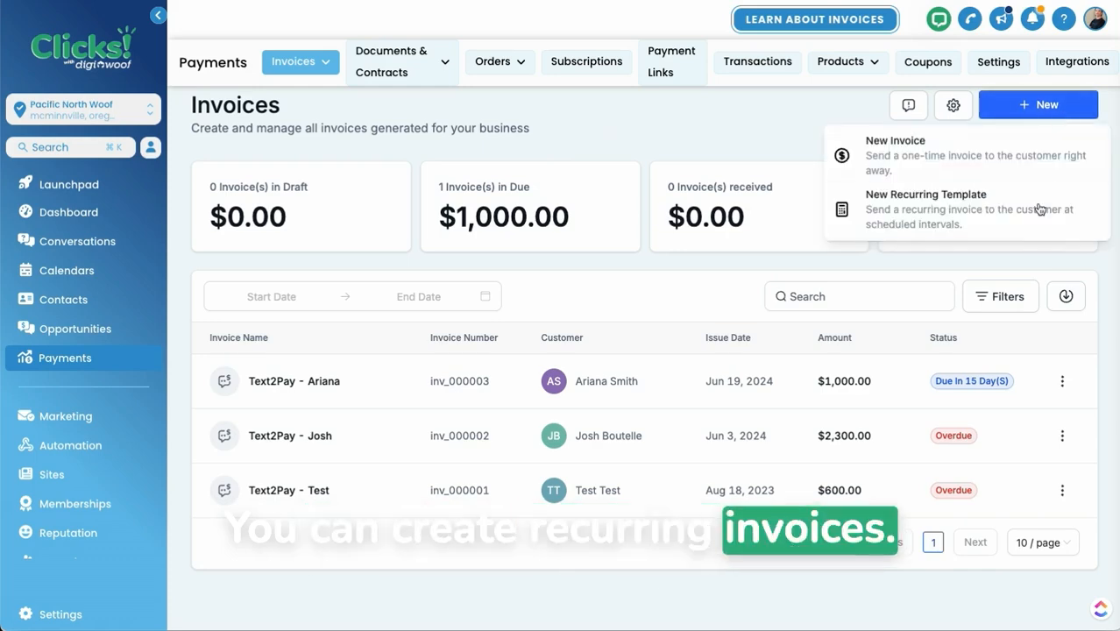
left_click(757, 137)
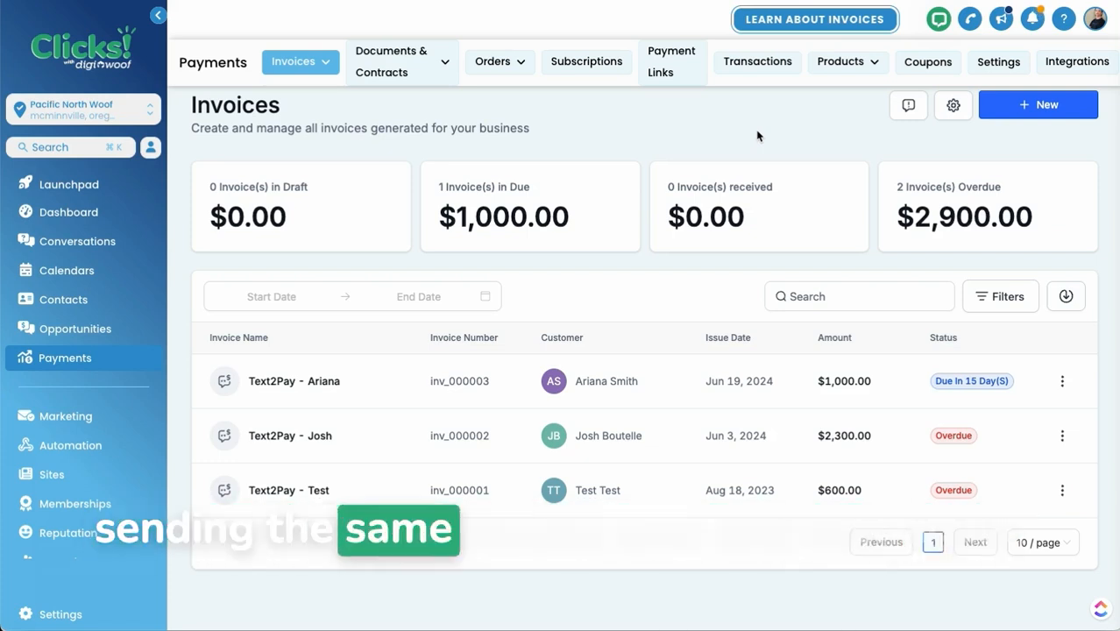
left_click(1034, 104)
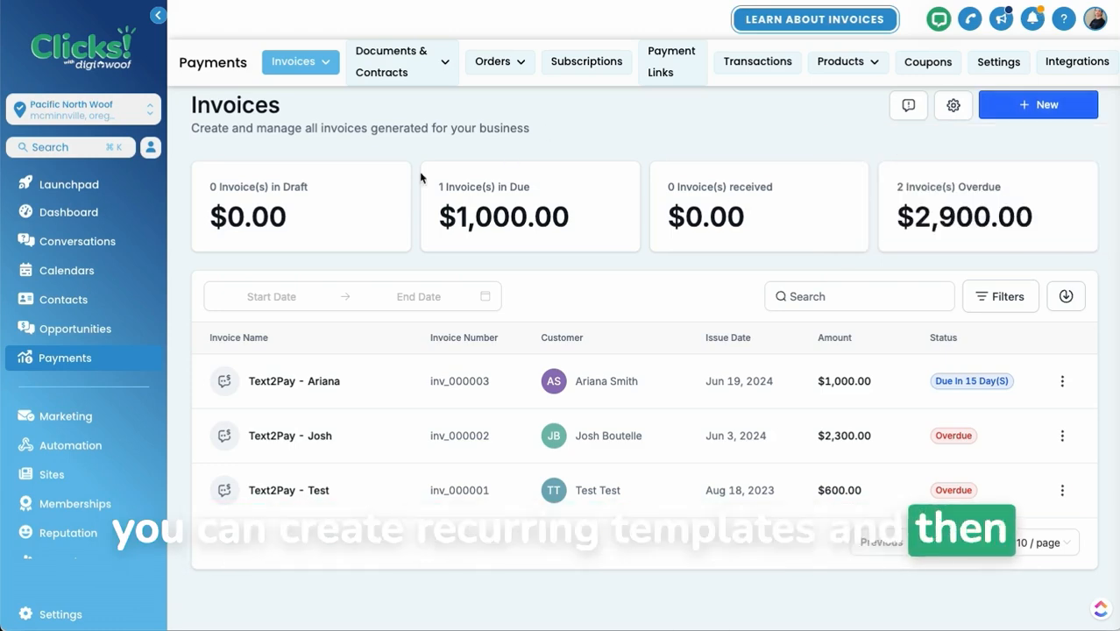
Step: Create a payment link and assign the product "6 session package" to it
left_click(673, 73)
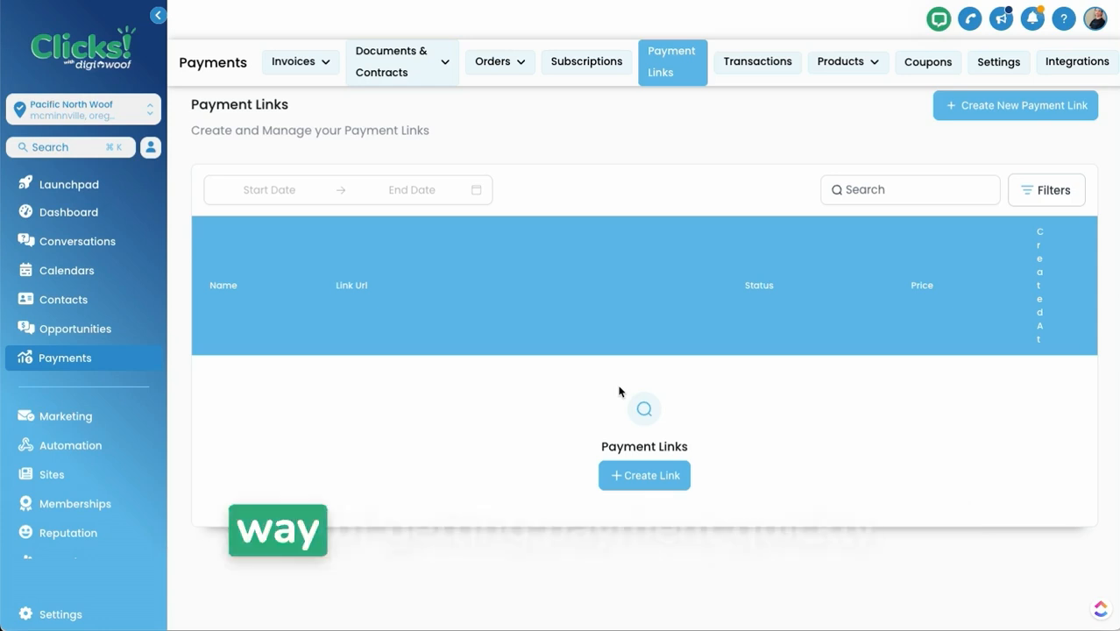
left_click(645, 476)
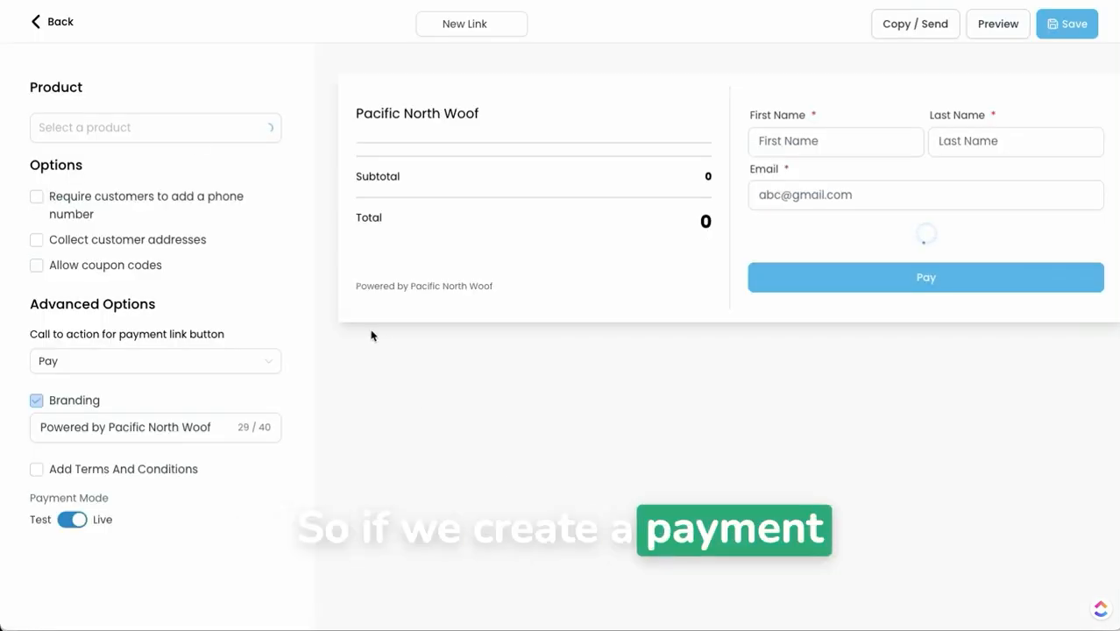
left_click(197, 133)
scroll(153, 312, "down", 2)
left_click(151, 332)
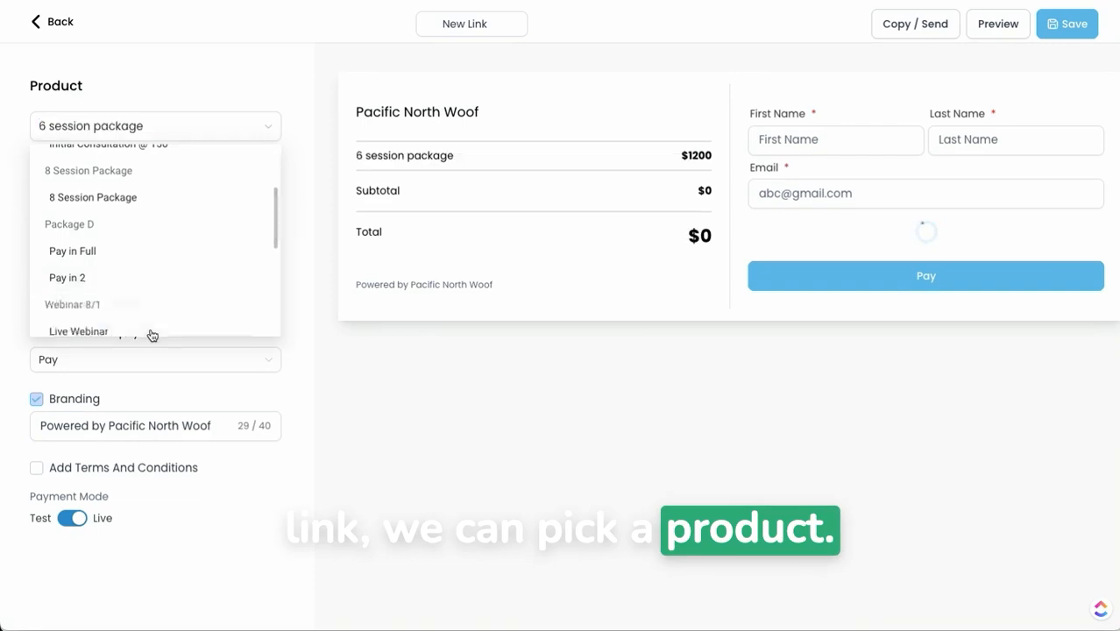
Step: Set the payment link to require a phone number, collect customer addresses and allow coupon codes
left_click(36, 195)
left_click(36, 239)
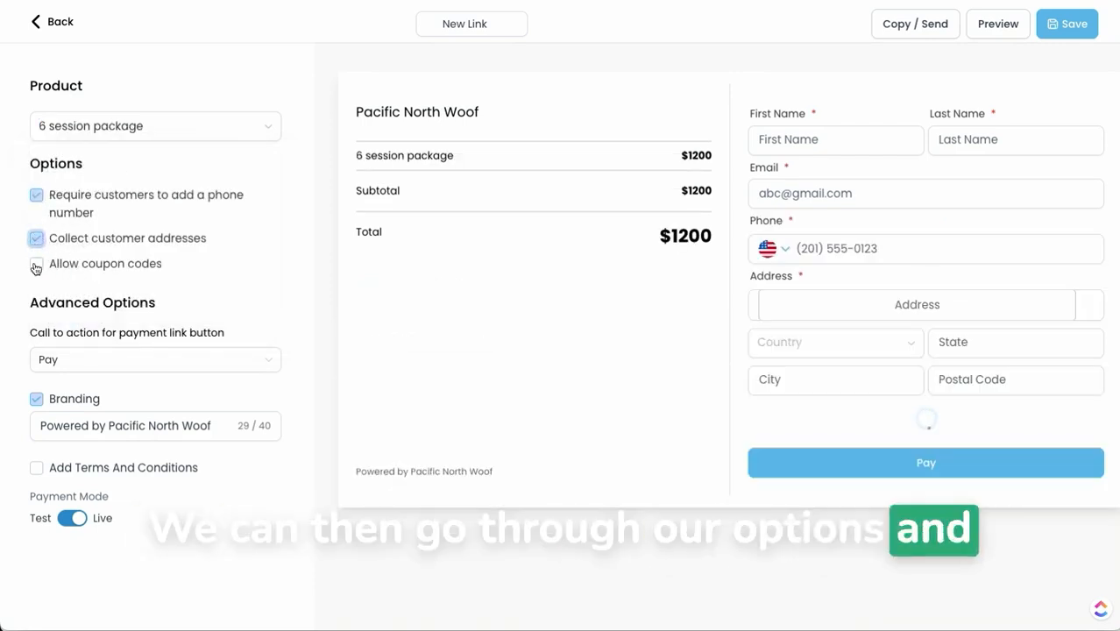
left_click(36, 263)
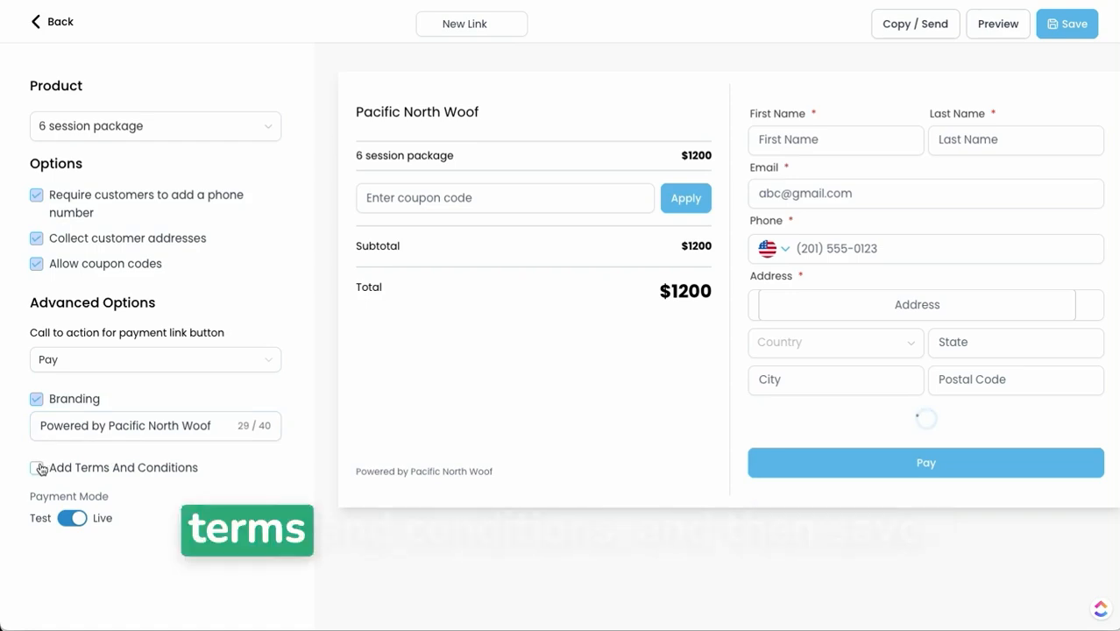
Step: Save the payment link and copy its URL from the payment links list
left_click(1068, 24)
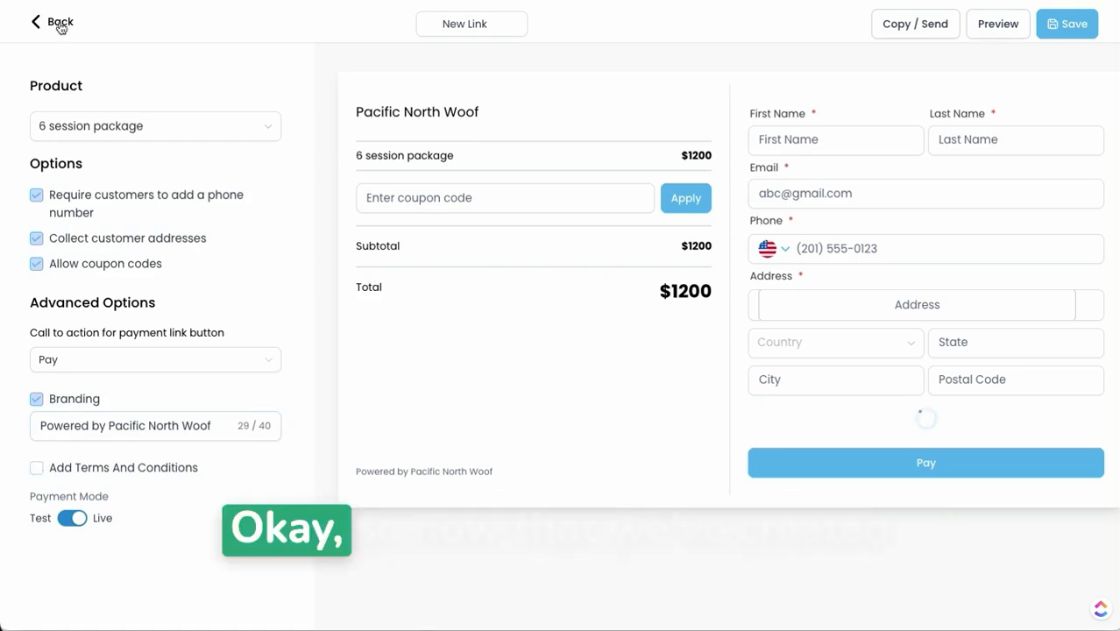
left_click(1071, 438)
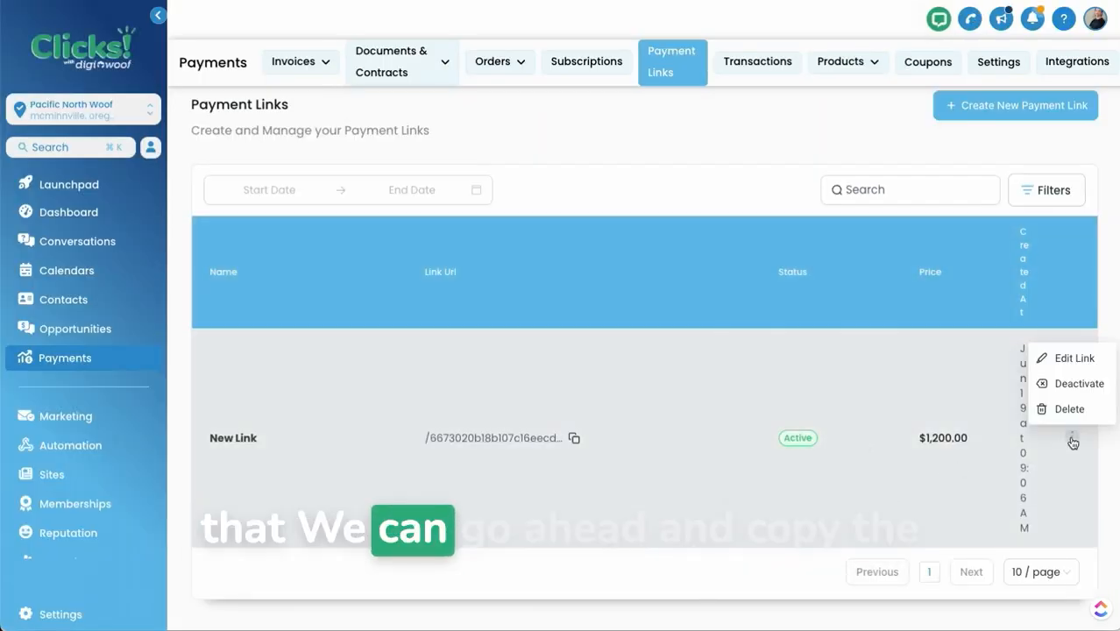
left_click(574, 438)
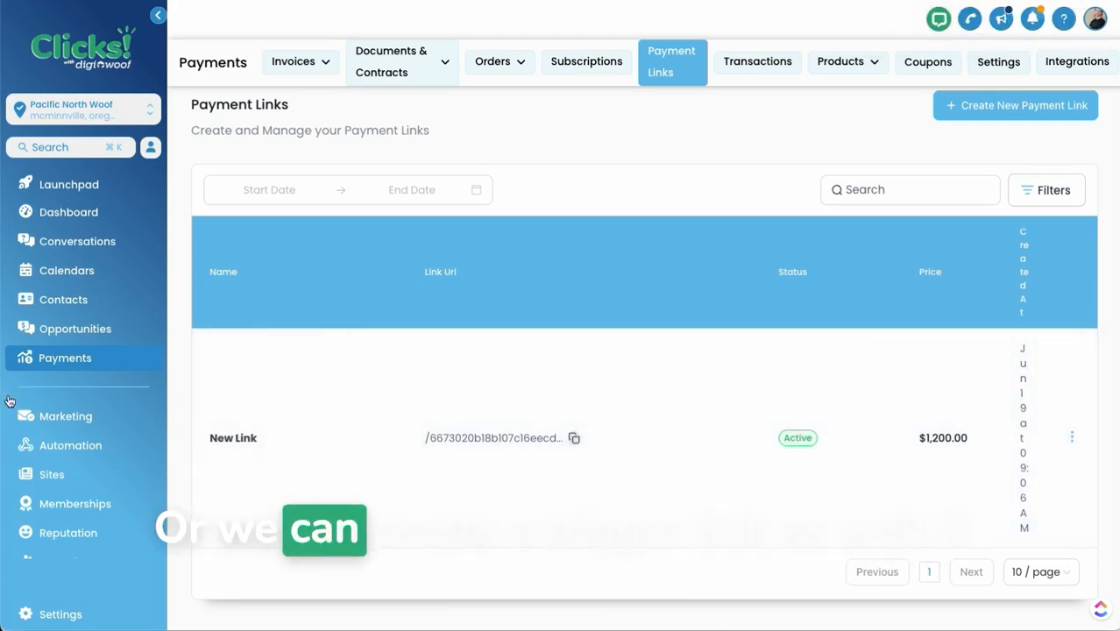
Step: Add a marketing trigger link named "6 pack payment" that points to the copied payment link URL
left_click(64, 418)
left_click(633, 72)
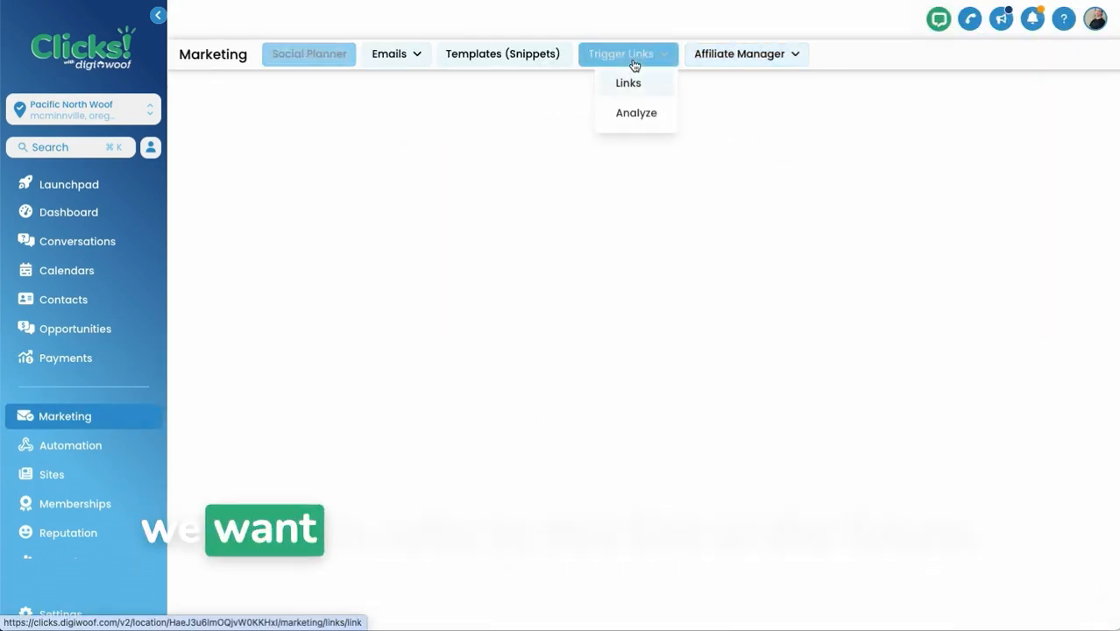
left_click(1063, 110)
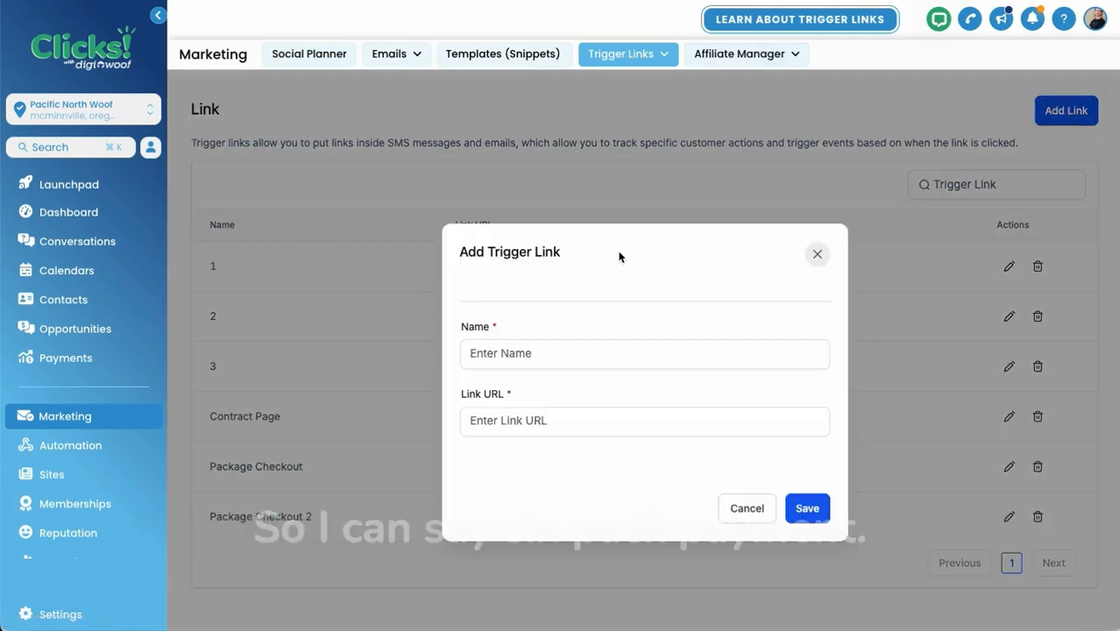
type("6 packa")
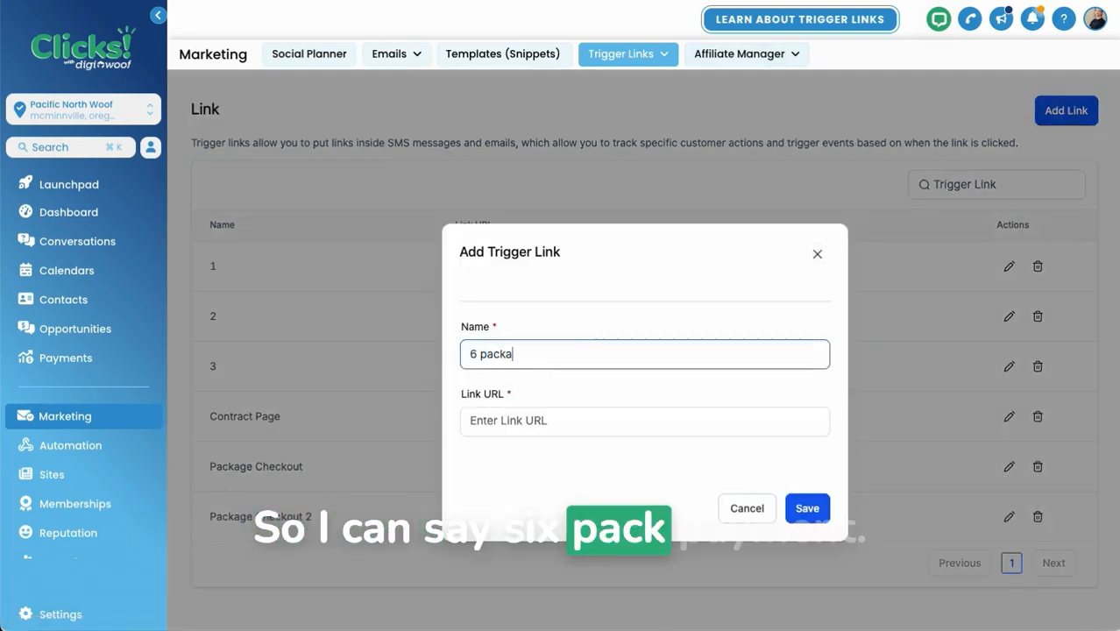
key("BackSpace")
type("pa")
left_click(807, 508)
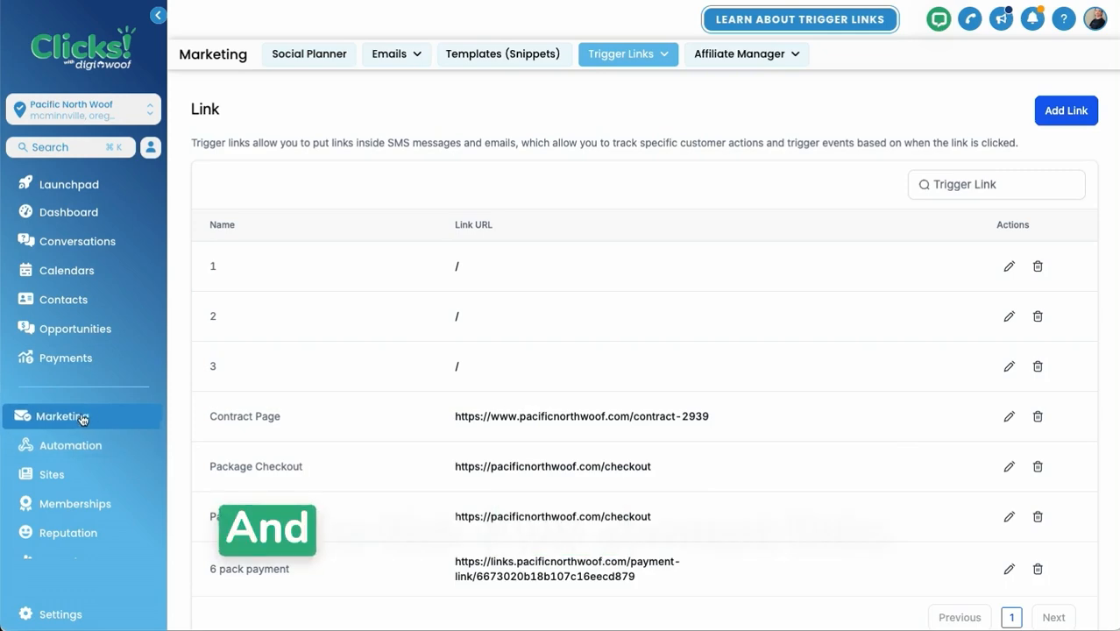
Step: Start a new payment coupon, generate its coupon code and set its type to Fixed Coupon
left_click(86, 355)
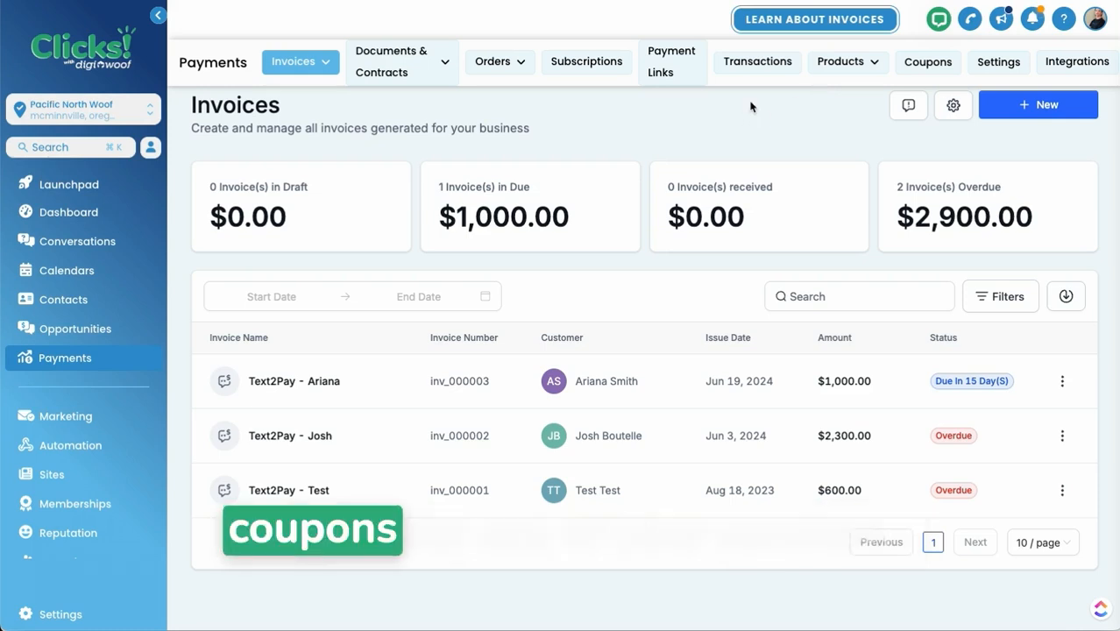
left_click(935, 63)
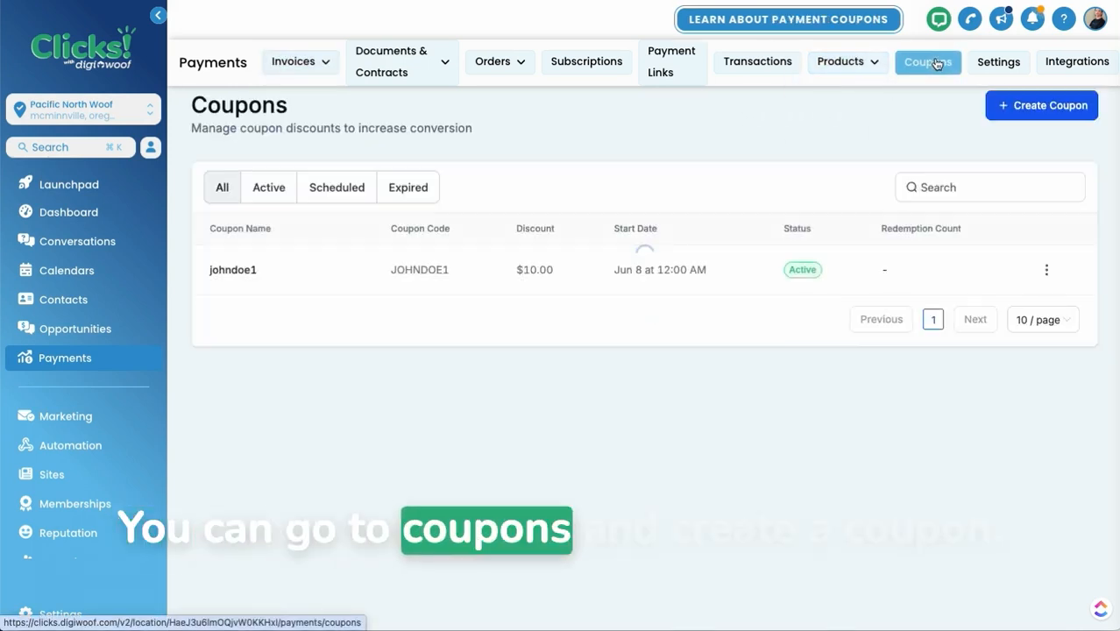
left_click(1038, 106)
left_click(544, 234)
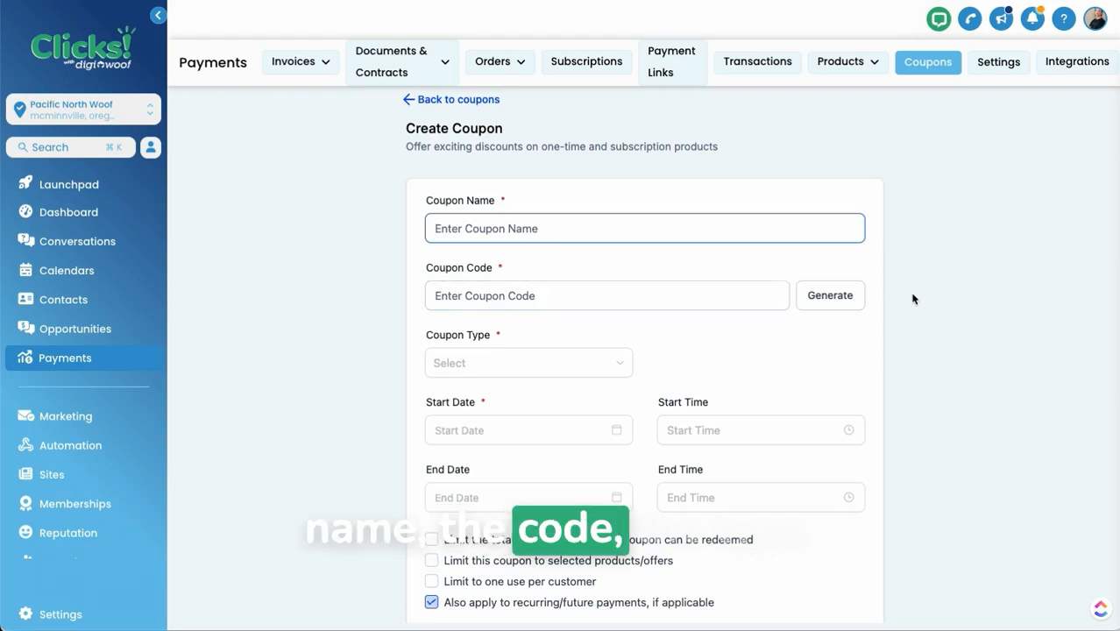
left_click(830, 295)
left_click(550, 363)
left_click(472, 450)
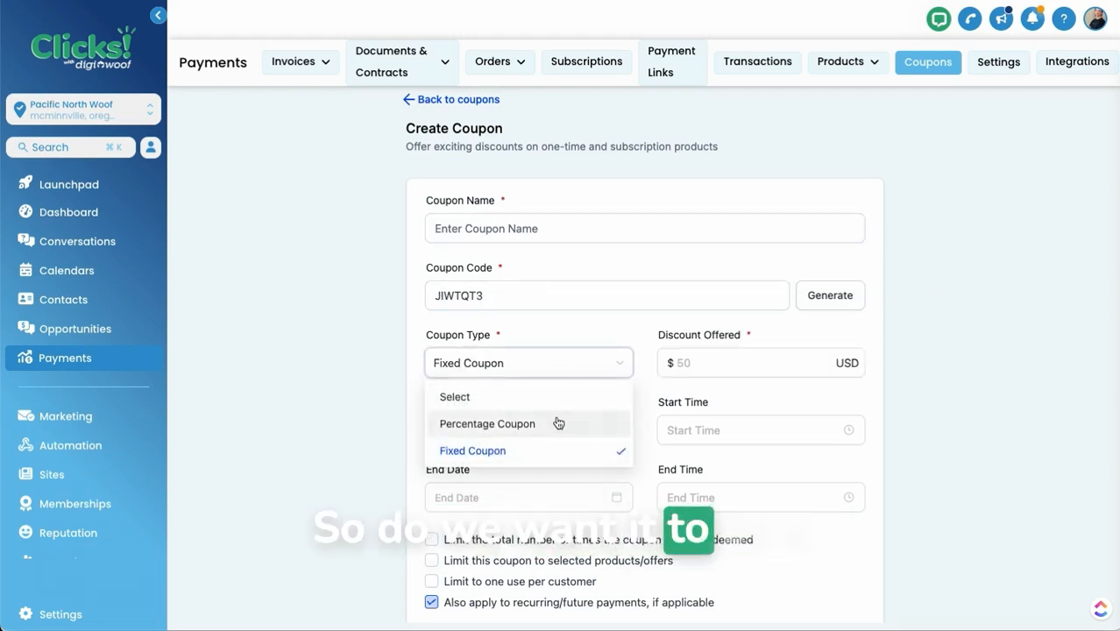
Step: Examine the coupon's type choices, start date calendar and discount amount field
left_click(580, 366)
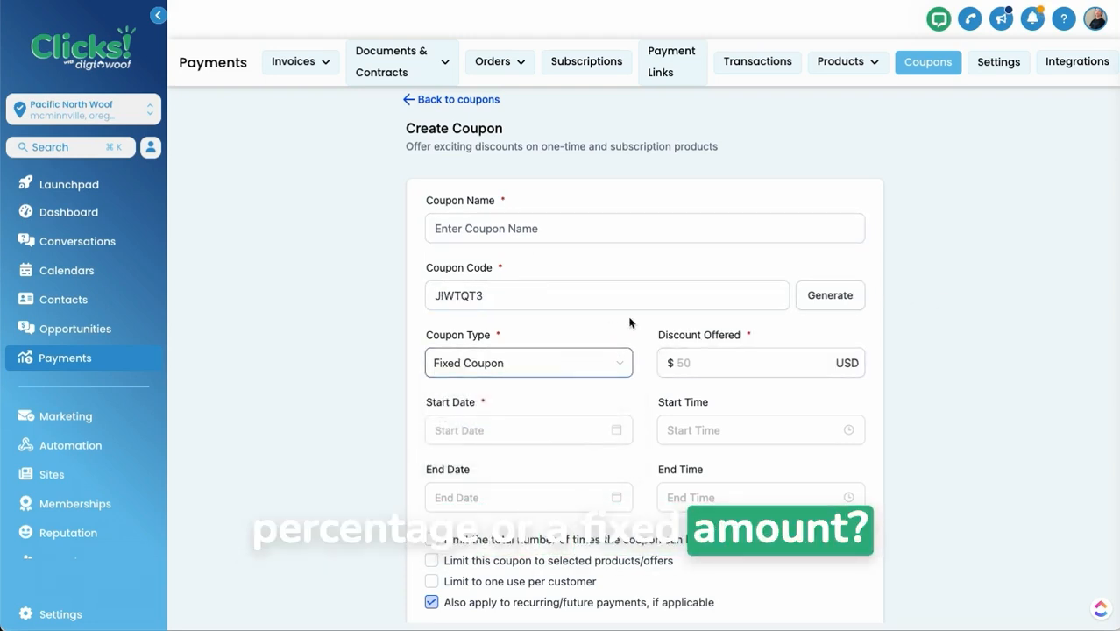
left_click(482, 430)
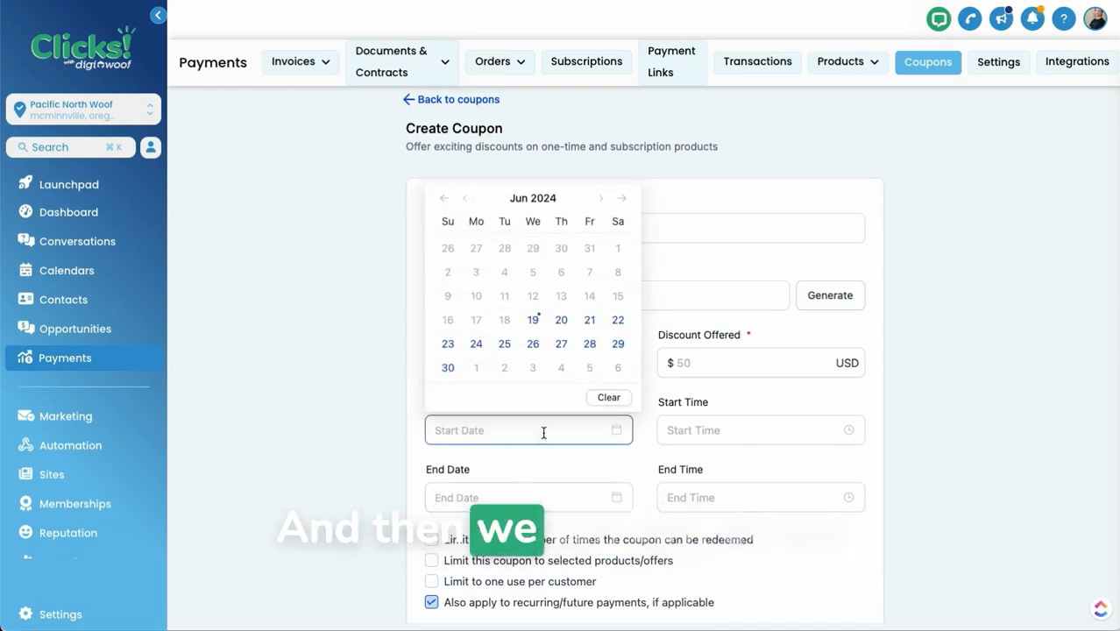
left_click(785, 375)
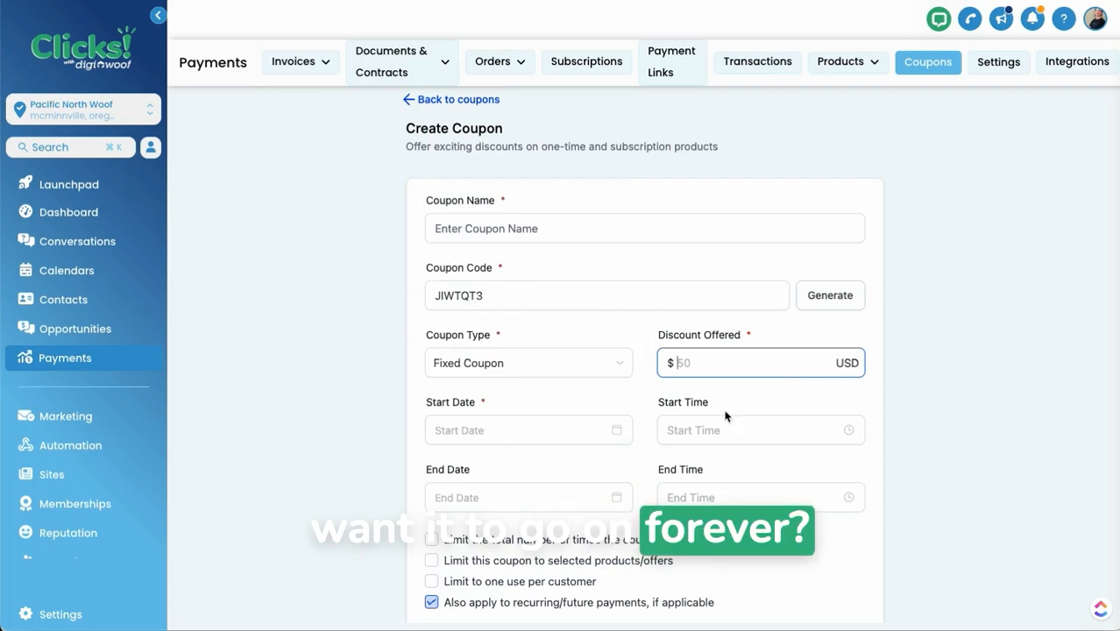
Step: Try limiting the coupon's total number of redemptions and restricting it to selected products/offers
scroll(430, 477, "down", 1)
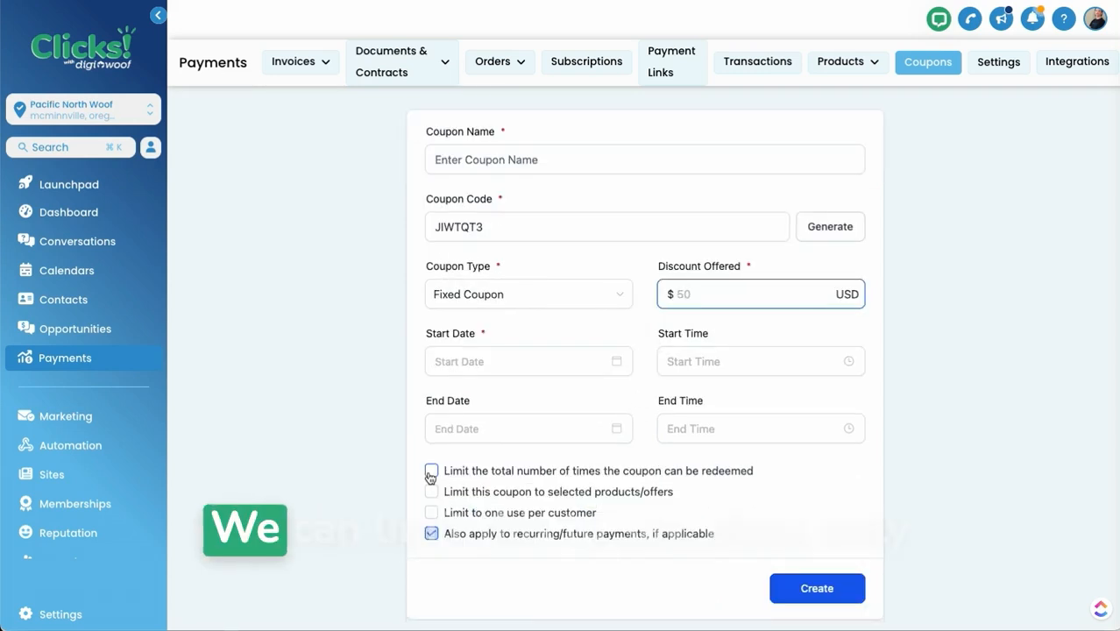
left_click(431, 471)
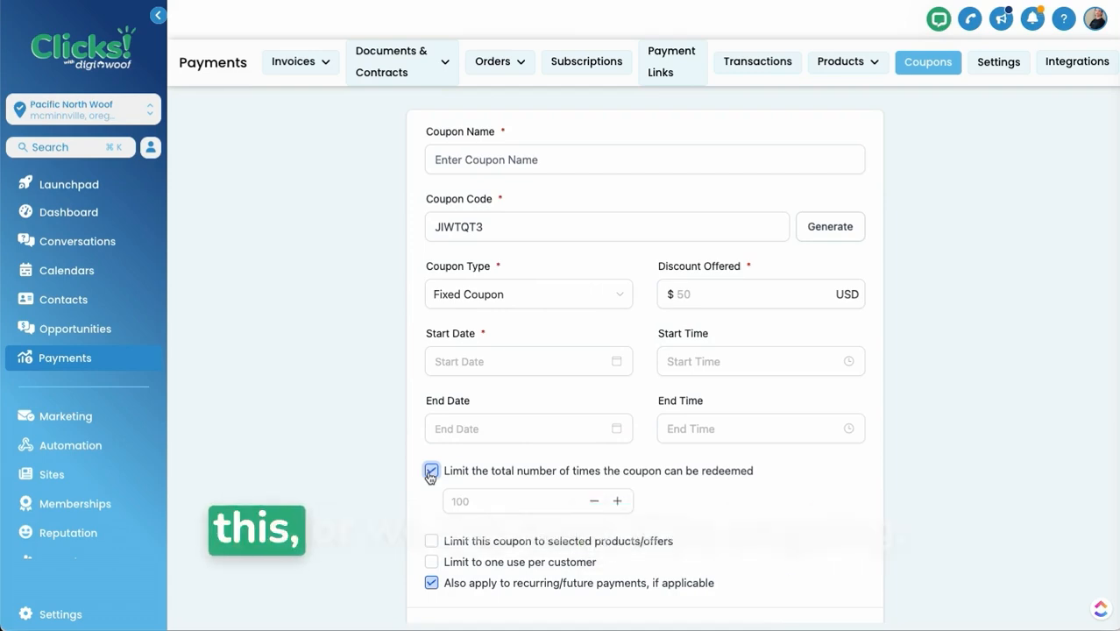
left_click(431, 471)
left_click(432, 493)
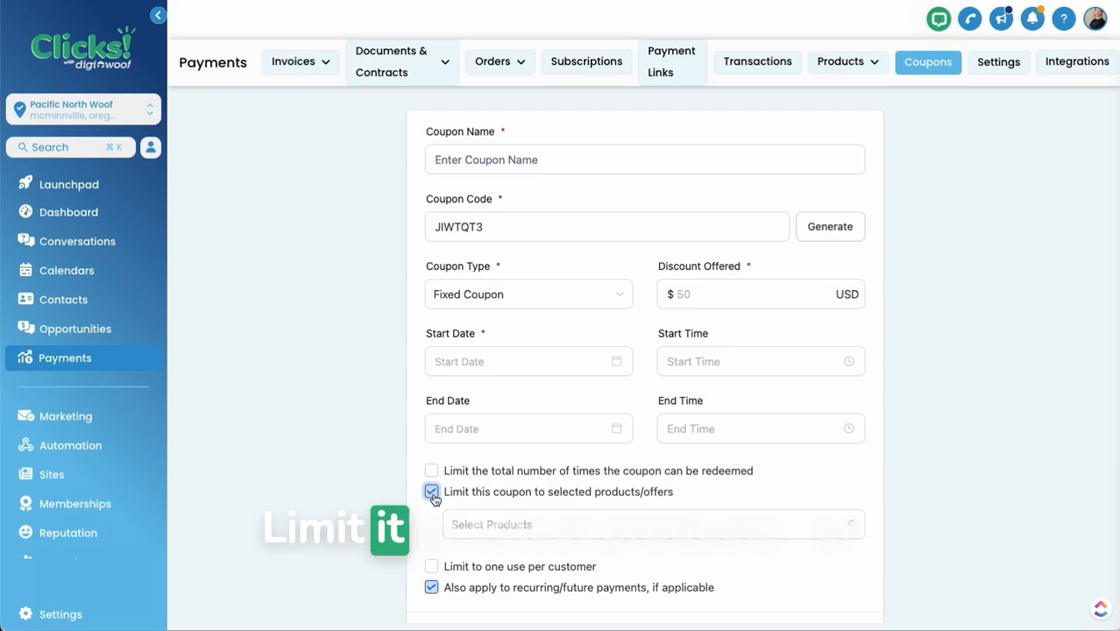
left_click(432, 494)
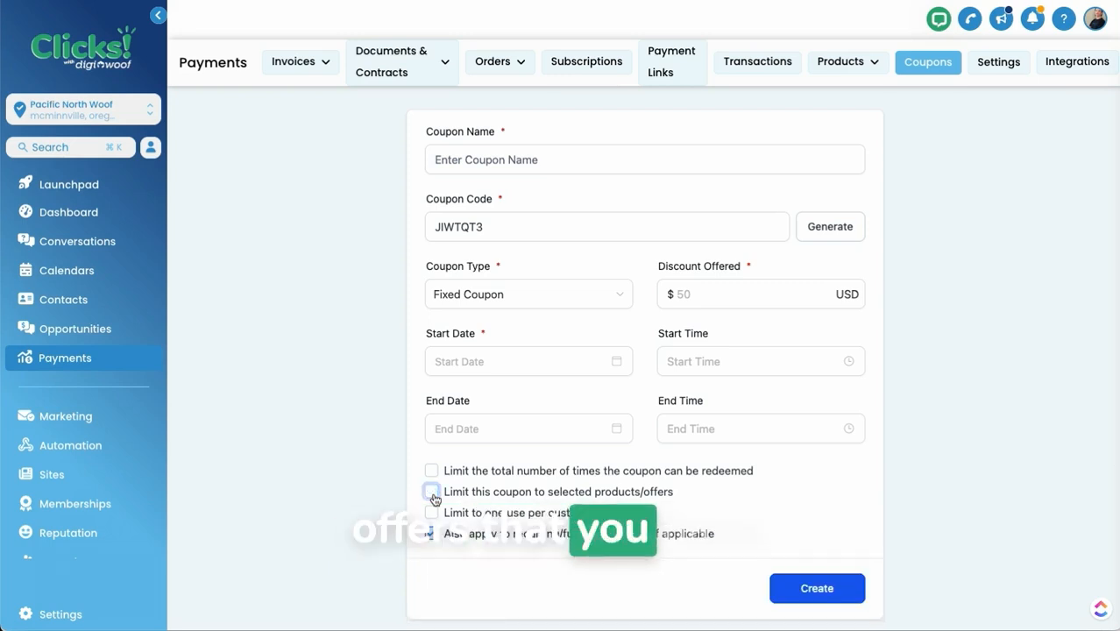